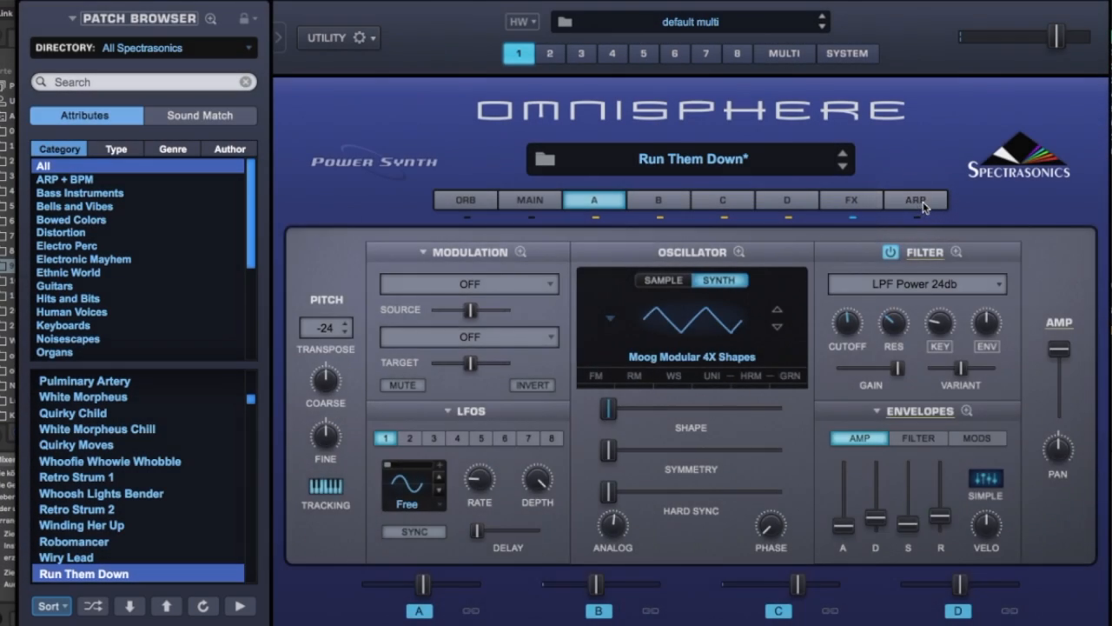
Step: Switch on the arpeggiator and assign a transpose of +2 to step 3 of the pattern
click(891, 204)
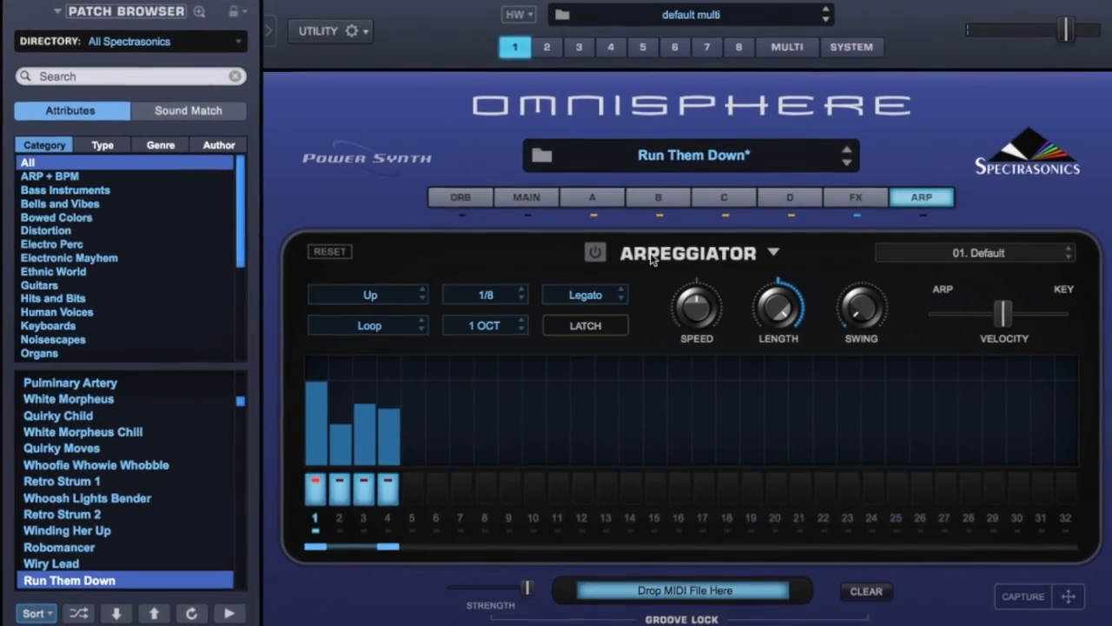
click(596, 253)
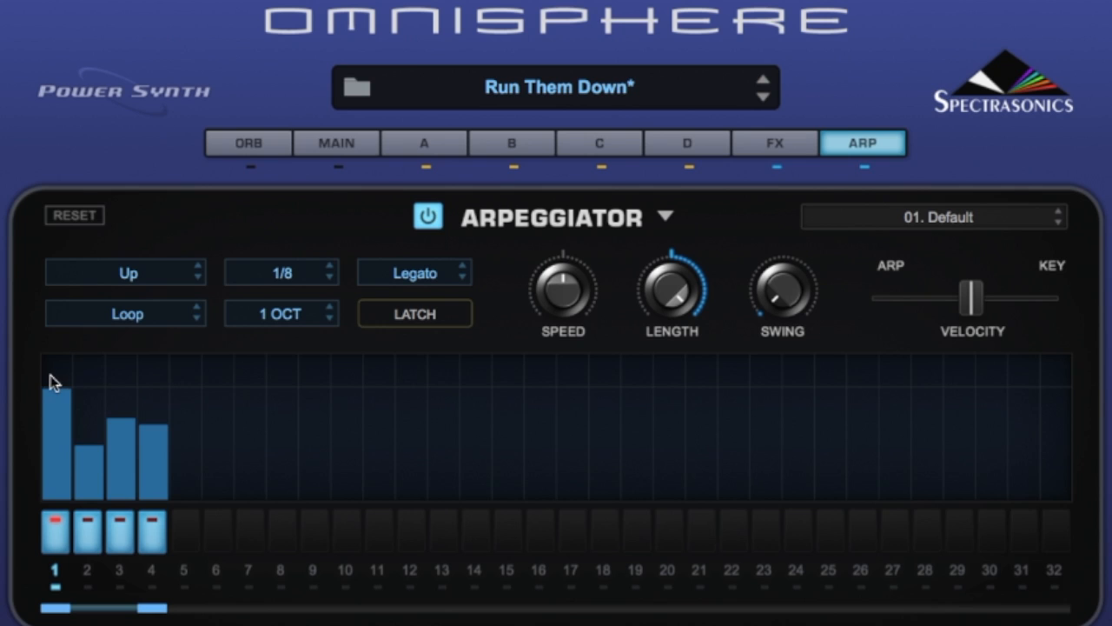
click(118, 376)
mouse_move(133, 381)
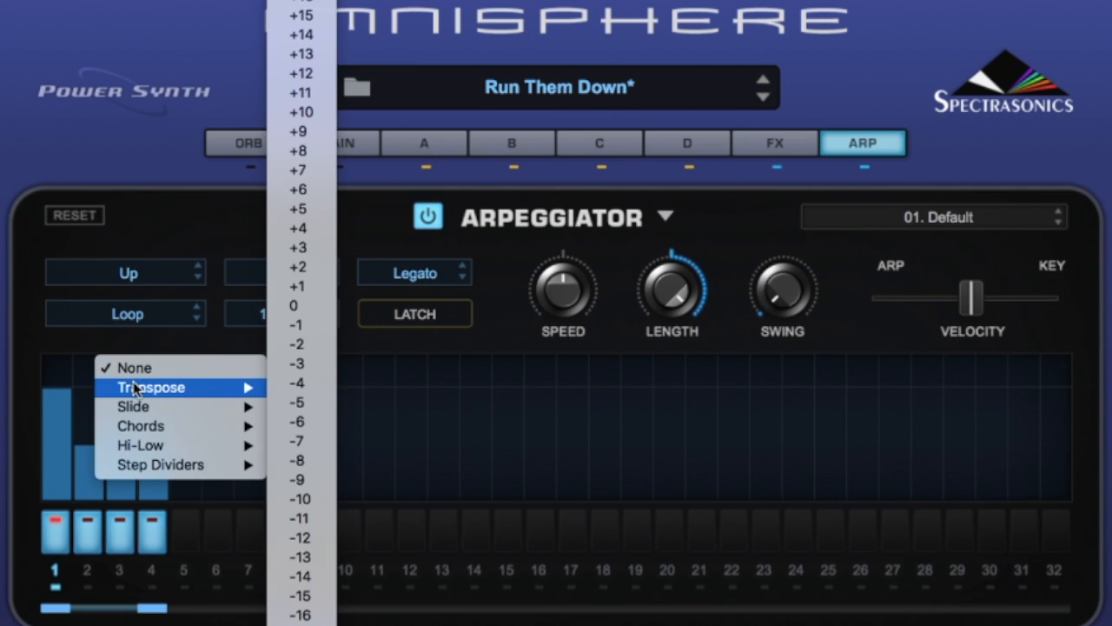
click(296, 266)
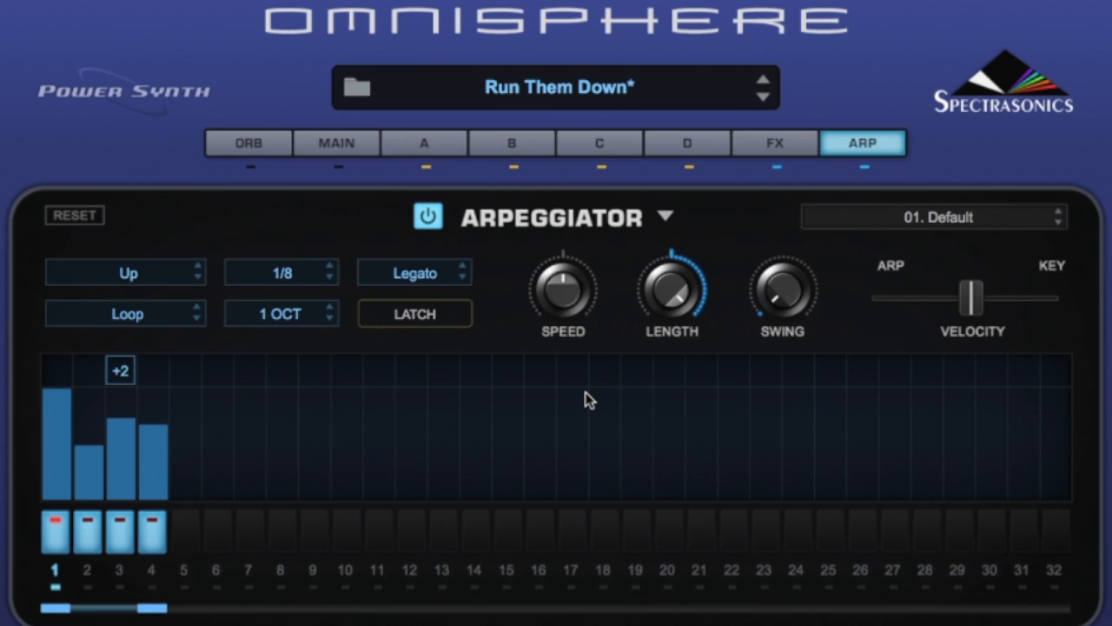
Step: Set the transpose of arpeggiator step 3 to +12
click(120, 372)
mouse_move(122, 374)
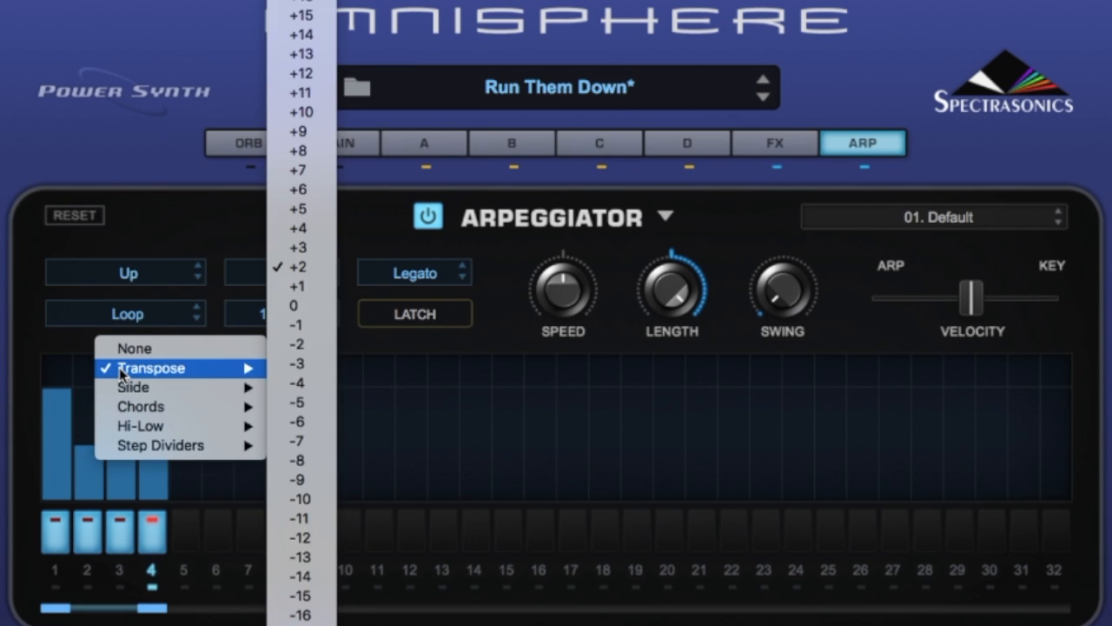
click(320, 74)
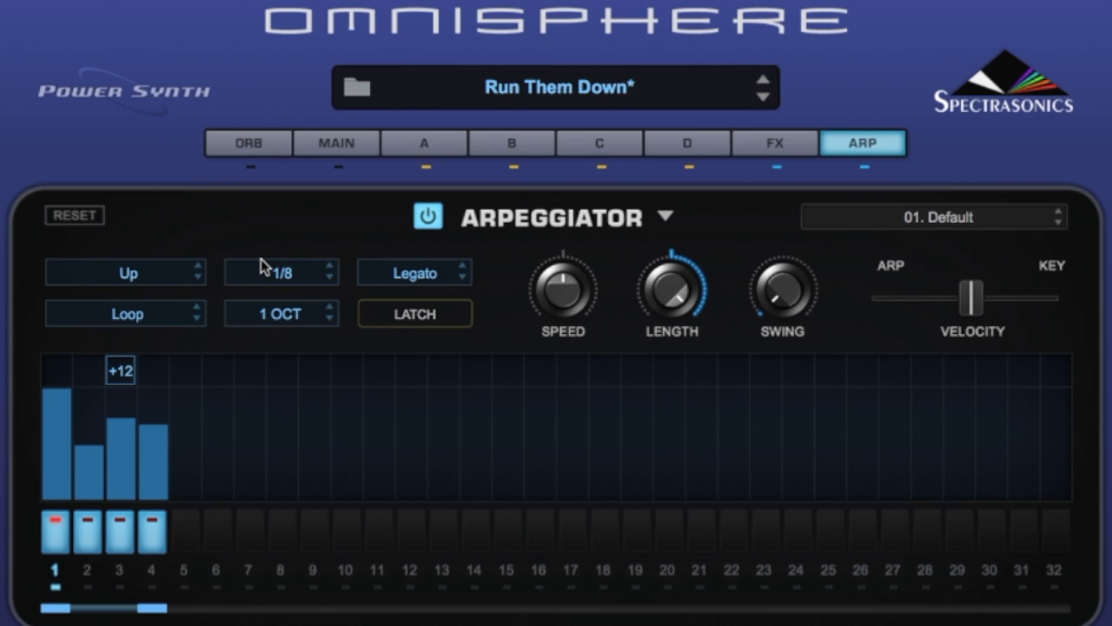
Step: Set the arpeggiator mode to Chord and replace step 3's transpose with a +12 slide
click(166, 275)
click(128, 261)
right_click(108, 374)
mouse_move(127, 397)
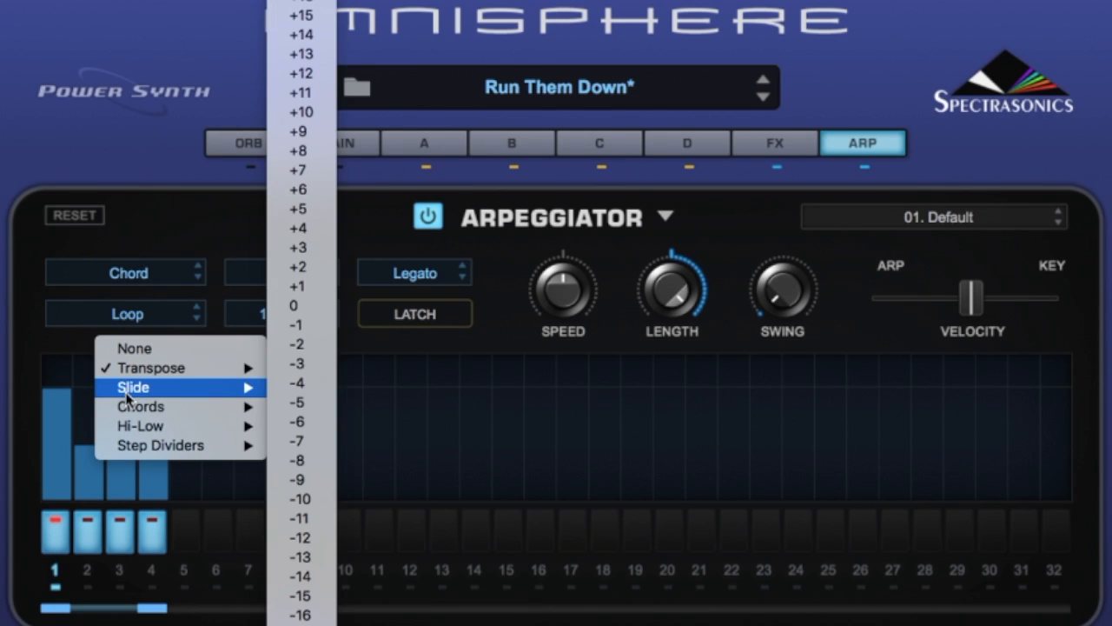
click(283, 82)
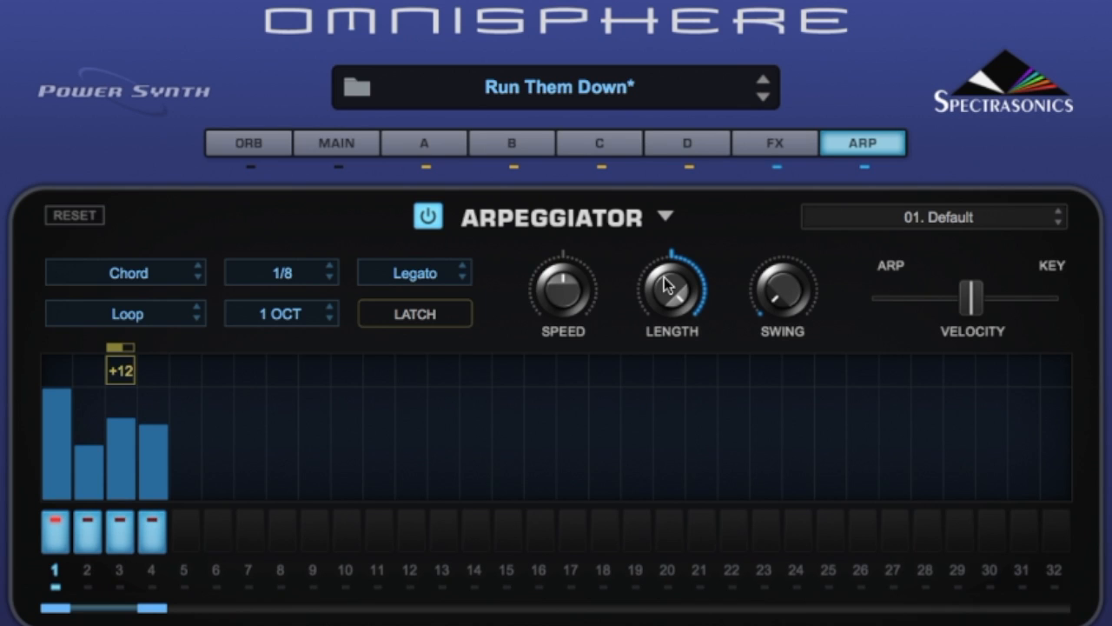
Step: Try the arpeggiator's Length control by sweeping it down and back up to its high setting
drag(664, 277, 680, 249)
drag(673, 290, 678, 437)
drag(675, 330, 686, 172)
Step: Replace step 3's slide with the basic Chord modifier and set the arpeggiator mode to Up
click(124, 370)
mouse_move(181, 388)
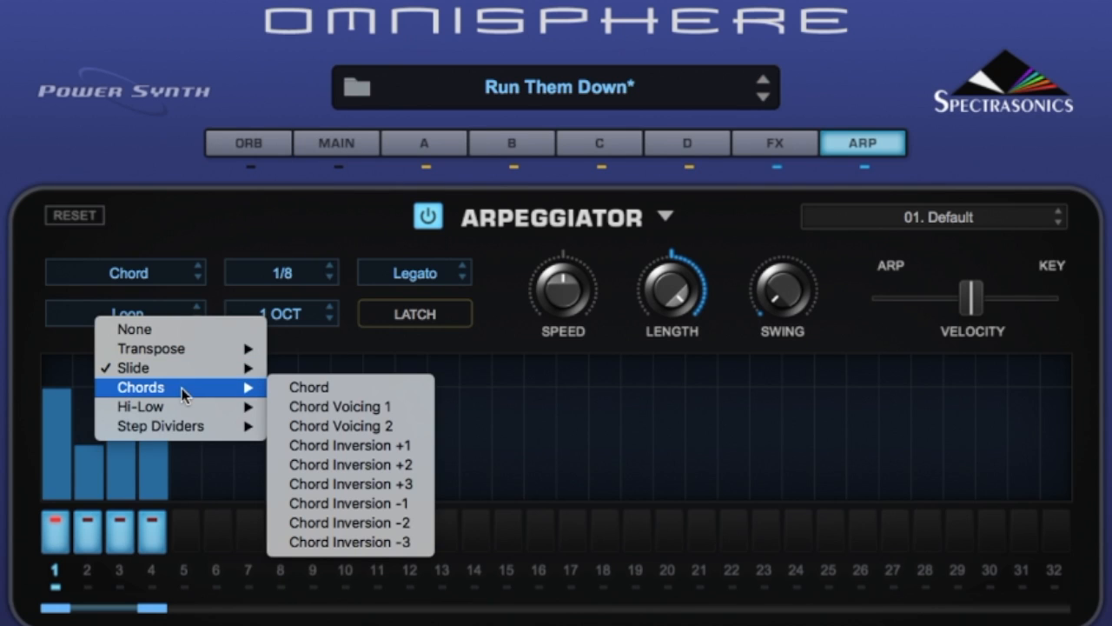
click(325, 386)
click(159, 274)
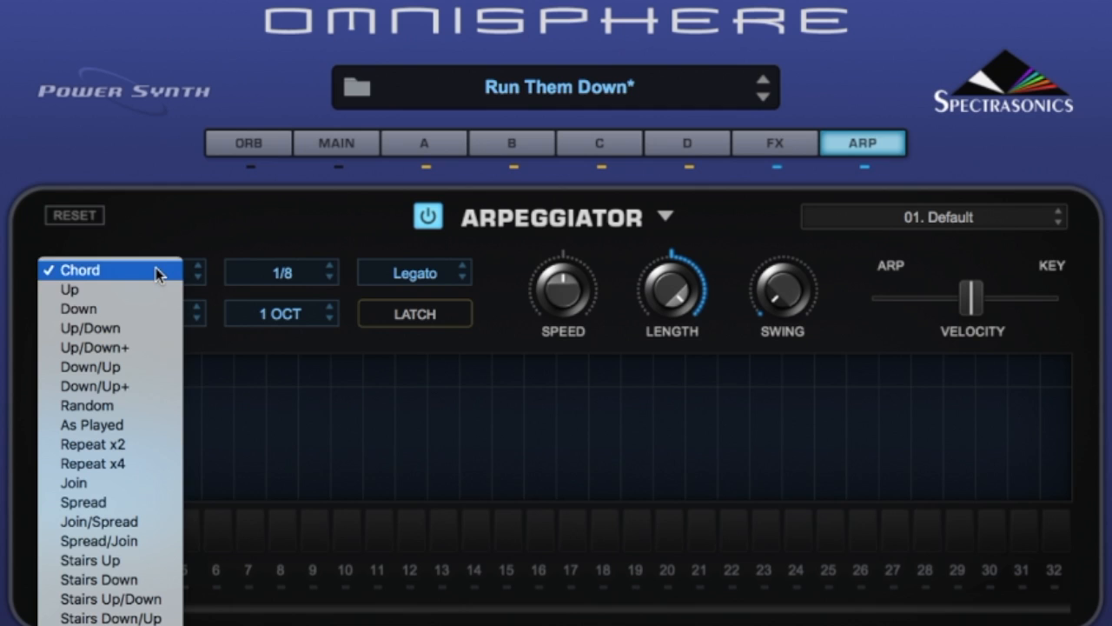
click(108, 289)
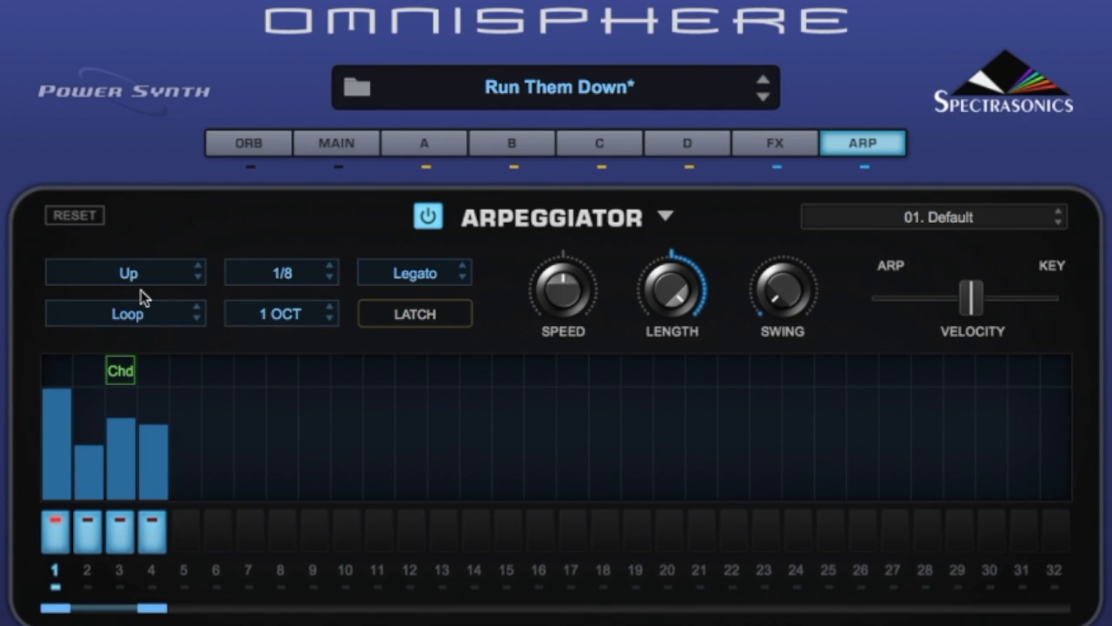
Step: Clear the modifier on step 3 and assign the basic Chord modifier to it again
click(127, 375)
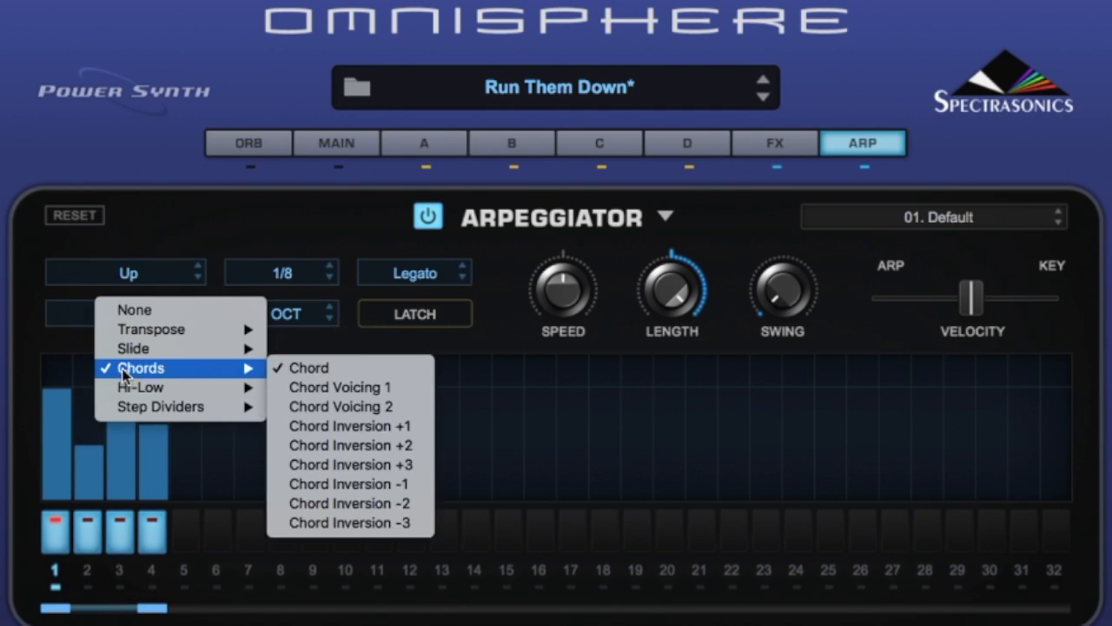
mouse_move(122, 345)
click(121, 309)
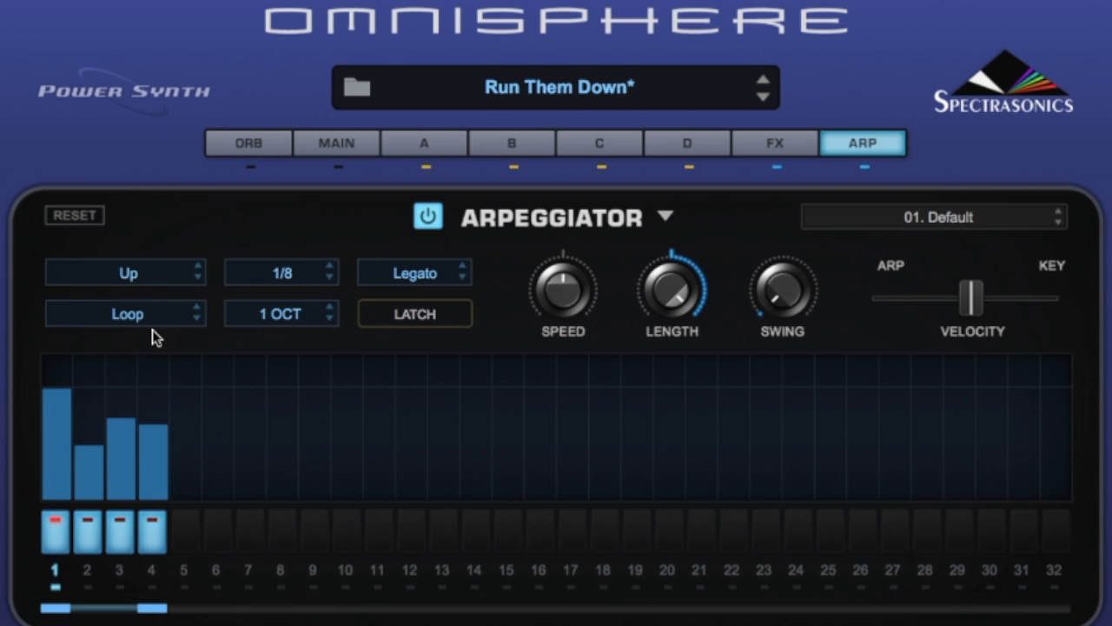
click(131, 369)
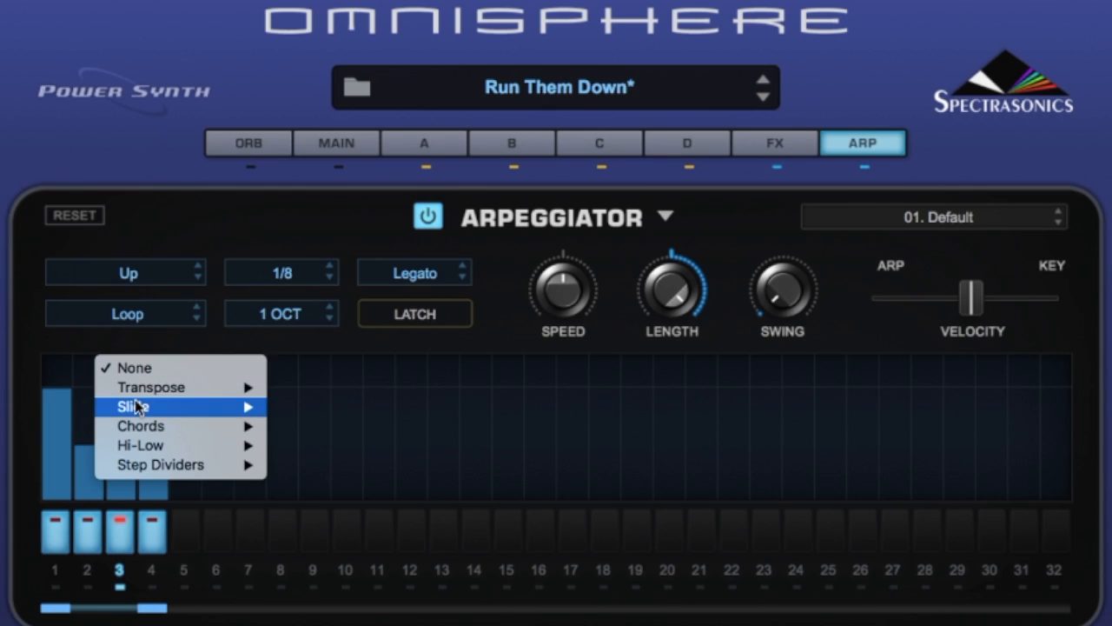
mouse_move(137, 425)
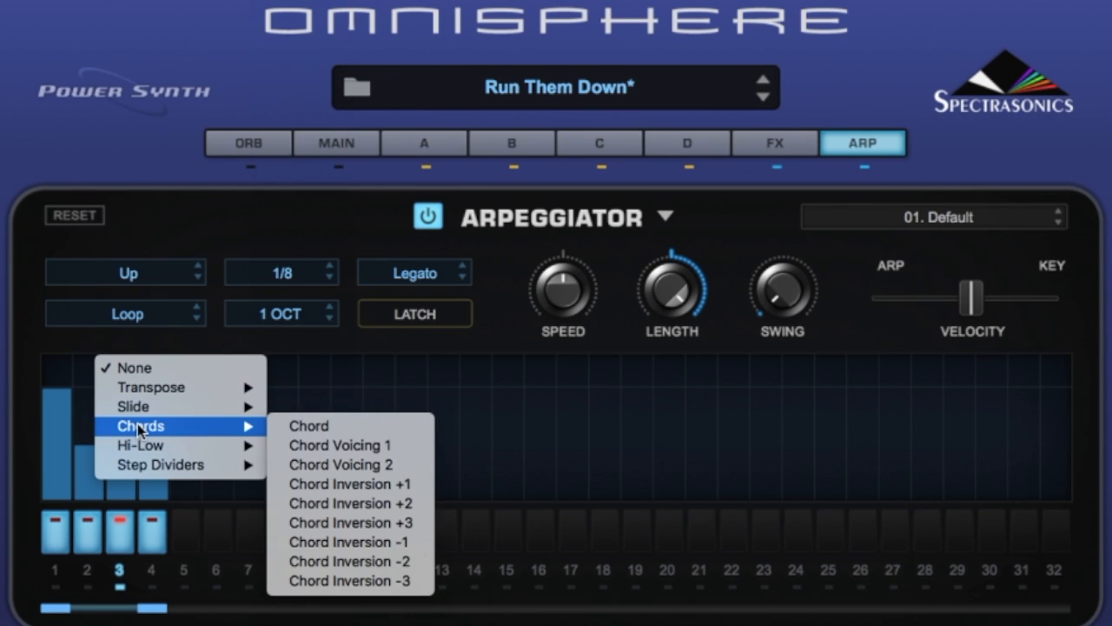
click(399, 425)
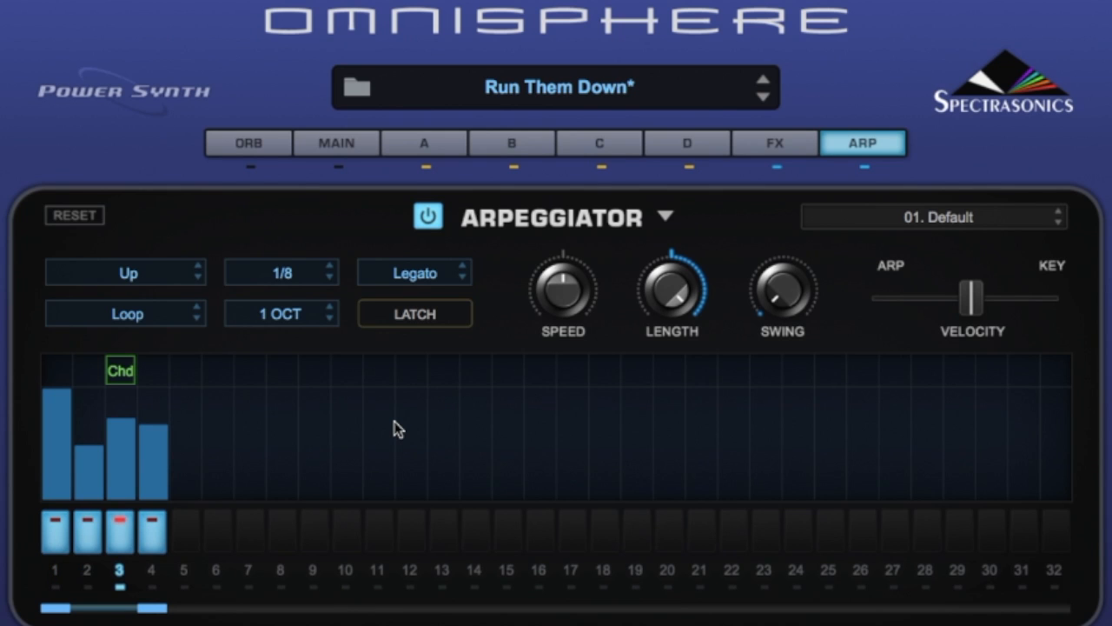
Step: Assign Chord Voicing 1 to arpeggiator step 1 and Chord Voicing 2 to step 2
click(55, 371)
mouse_move(124, 425)
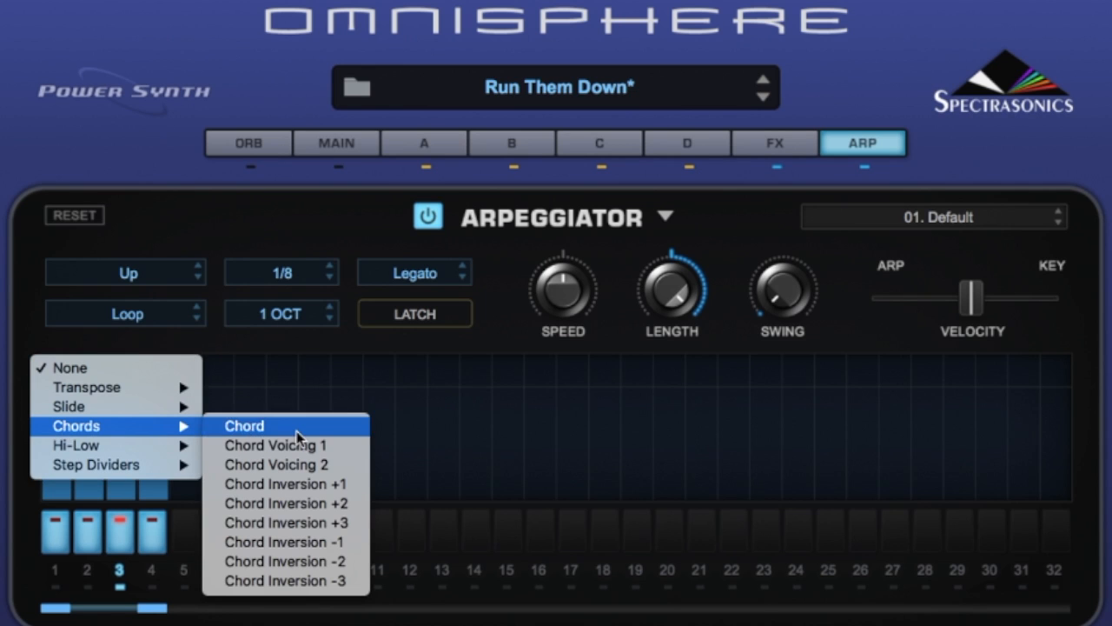
click(356, 455)
click(93, 379)
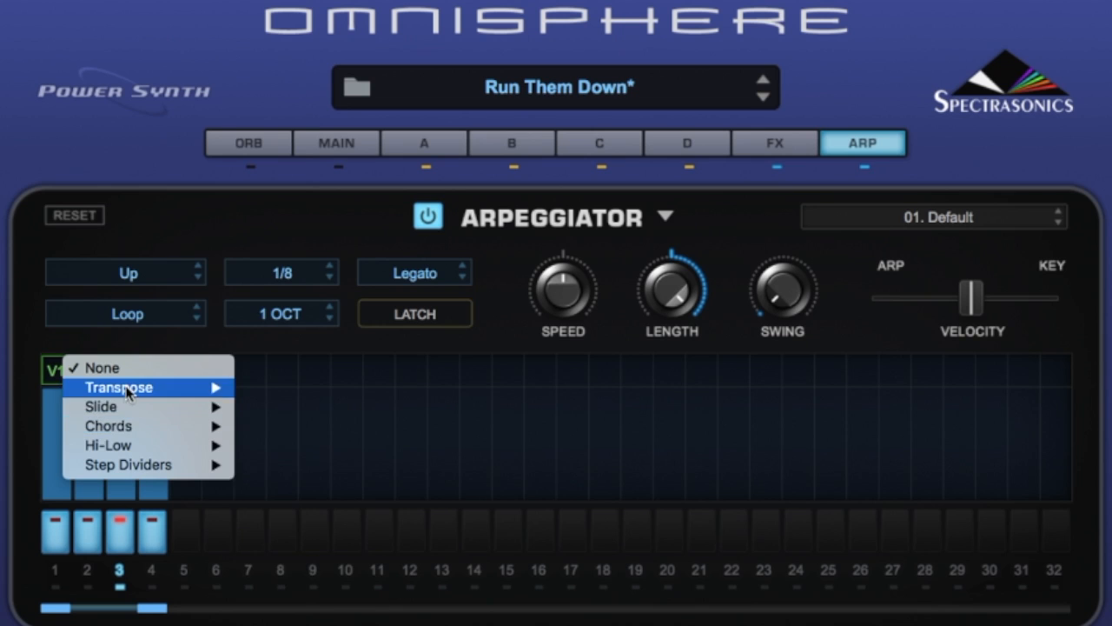
mouse_move(121, 426)
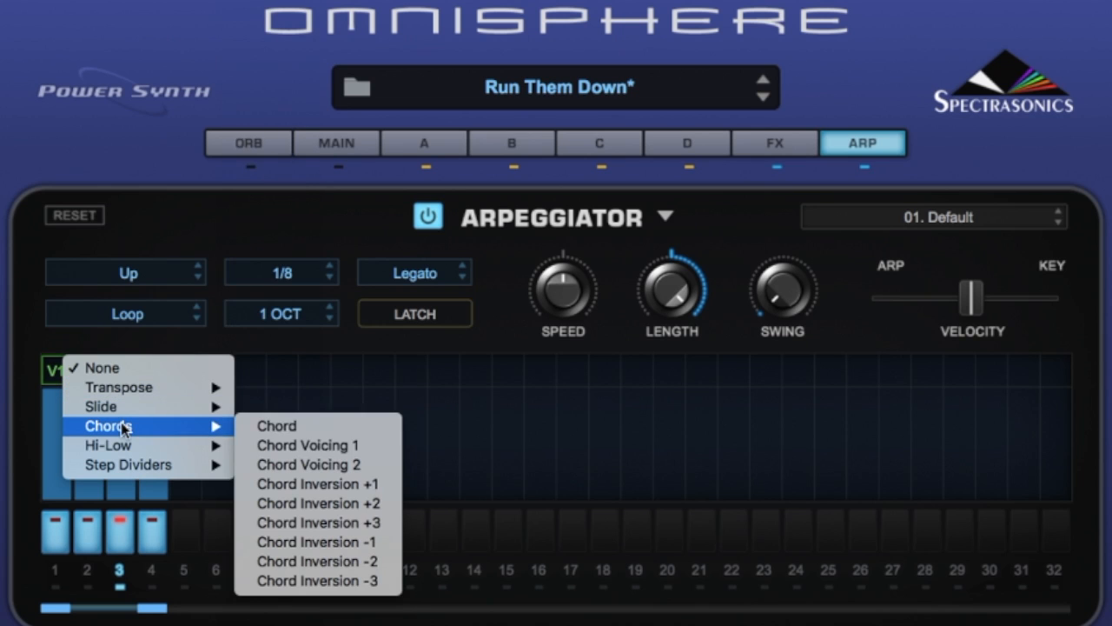
click(375, 466)
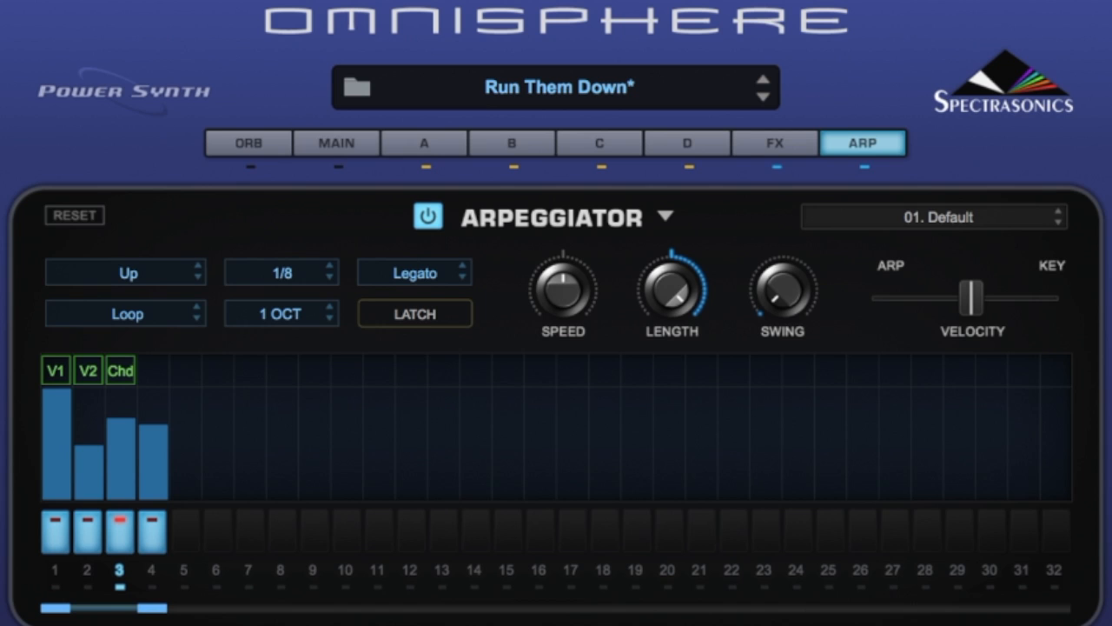
Step: Assign Chord Voicing 1 to arpeggiator step 3 and Chord Voicing 2 to step 4
click(124, 369)
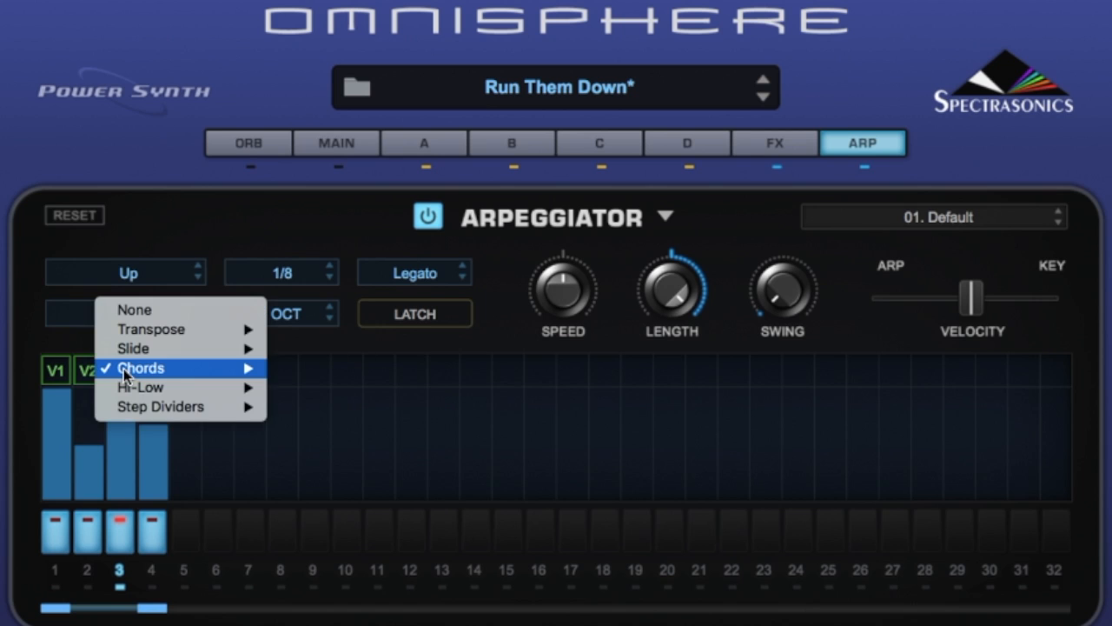
mouse_move(124, 368)
click(386, 391)
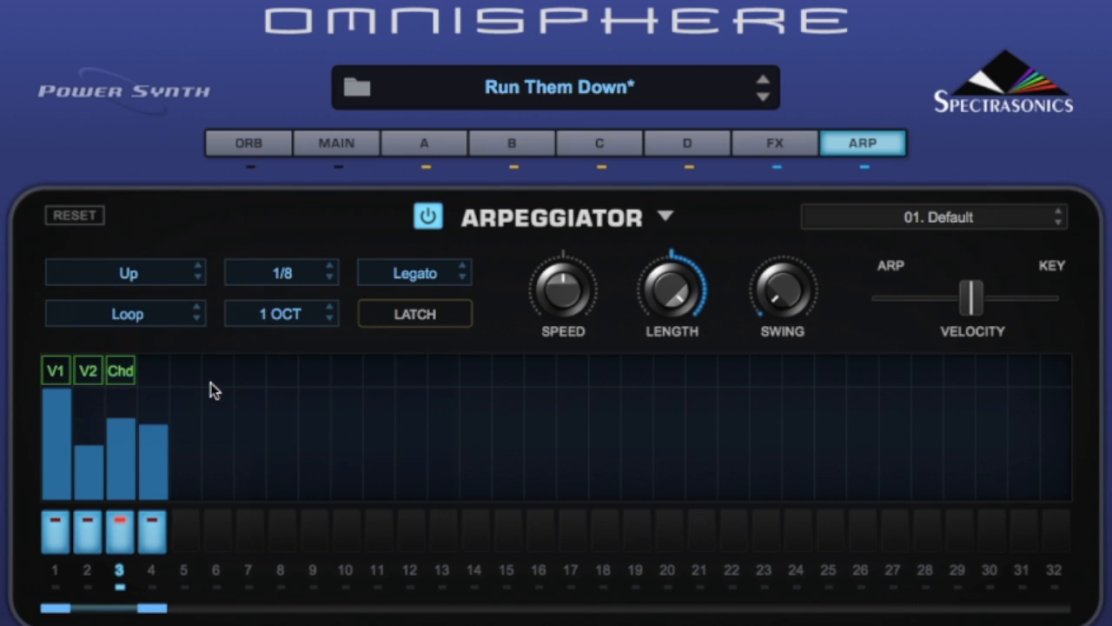
click(157, 373)
mouse_move(192, 417)
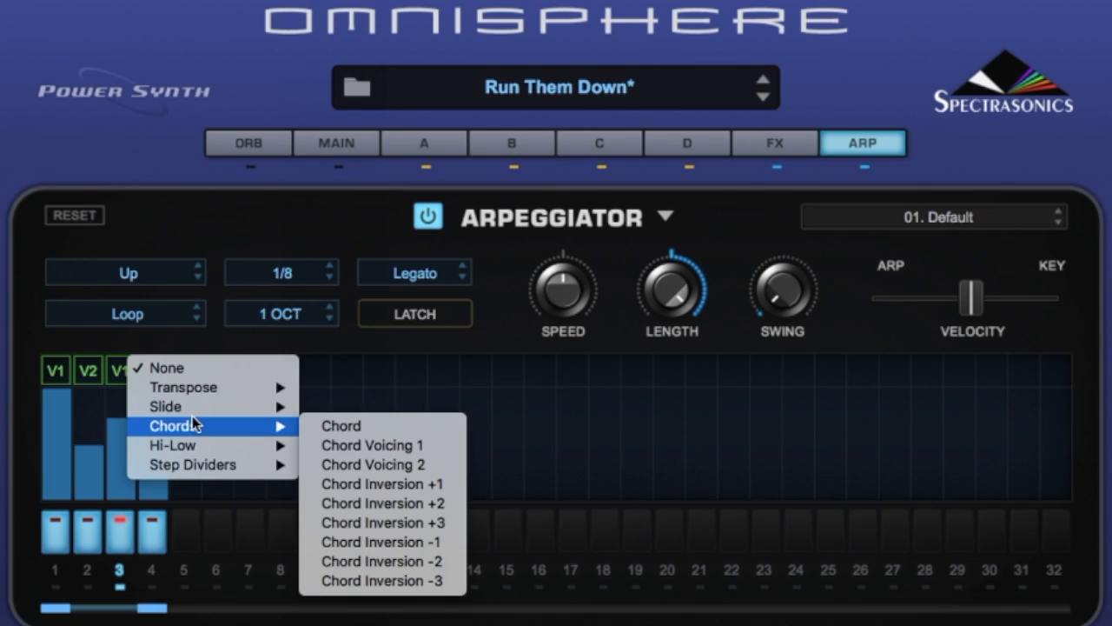
click(408, 462)
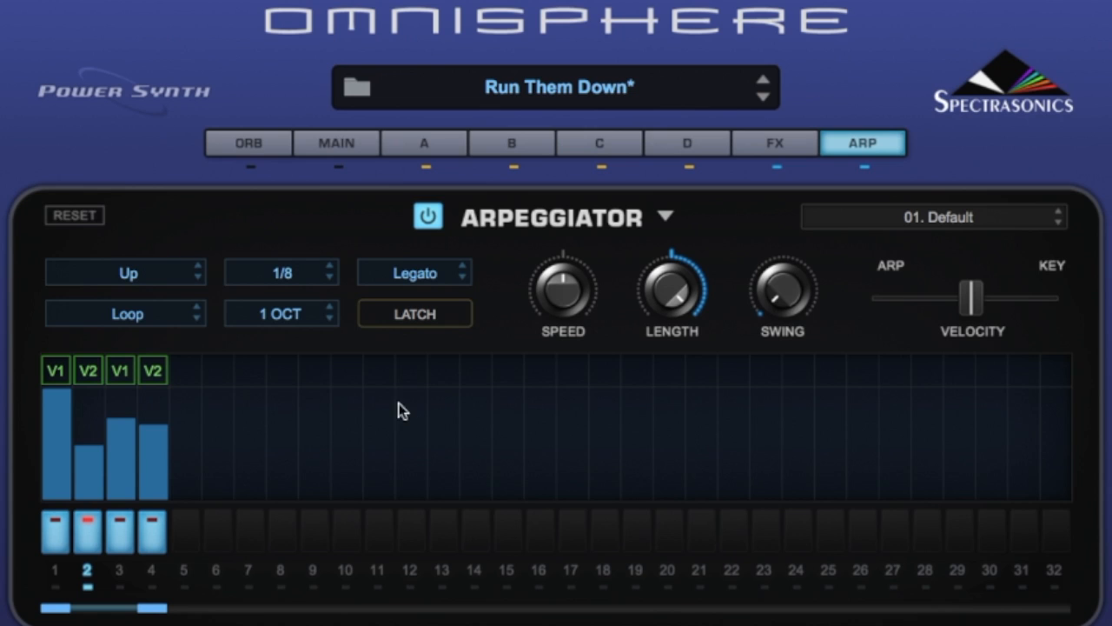
Step: Clear the chord voicings from all four steps and set step 3's Hi-Low modifier to Highest
click(158, 372)
click(114, 373)
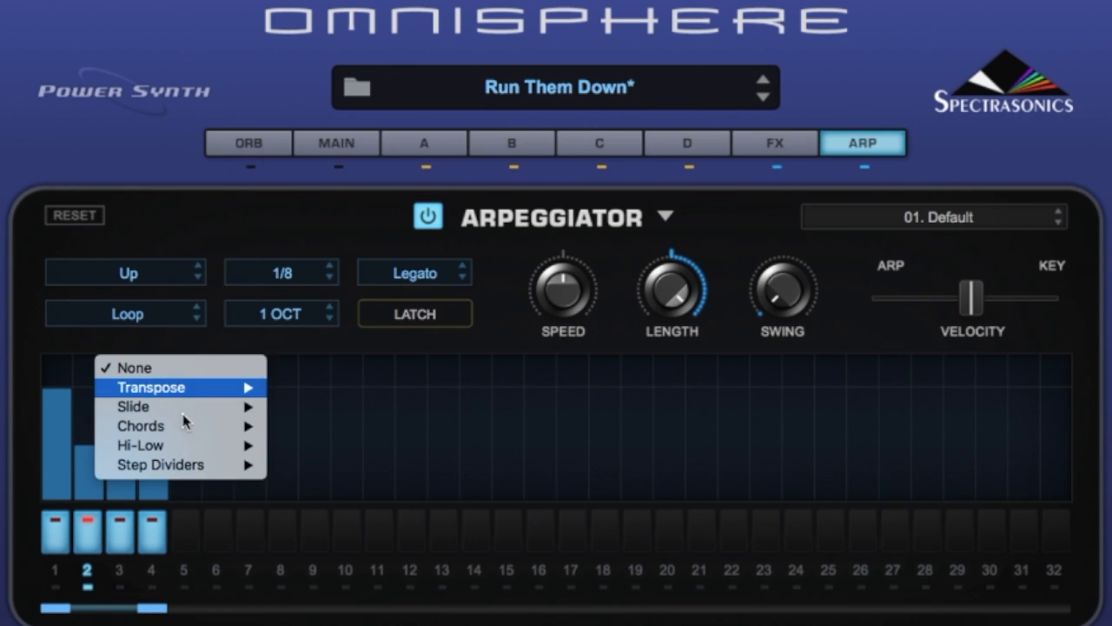
mouse_move(198, 449)
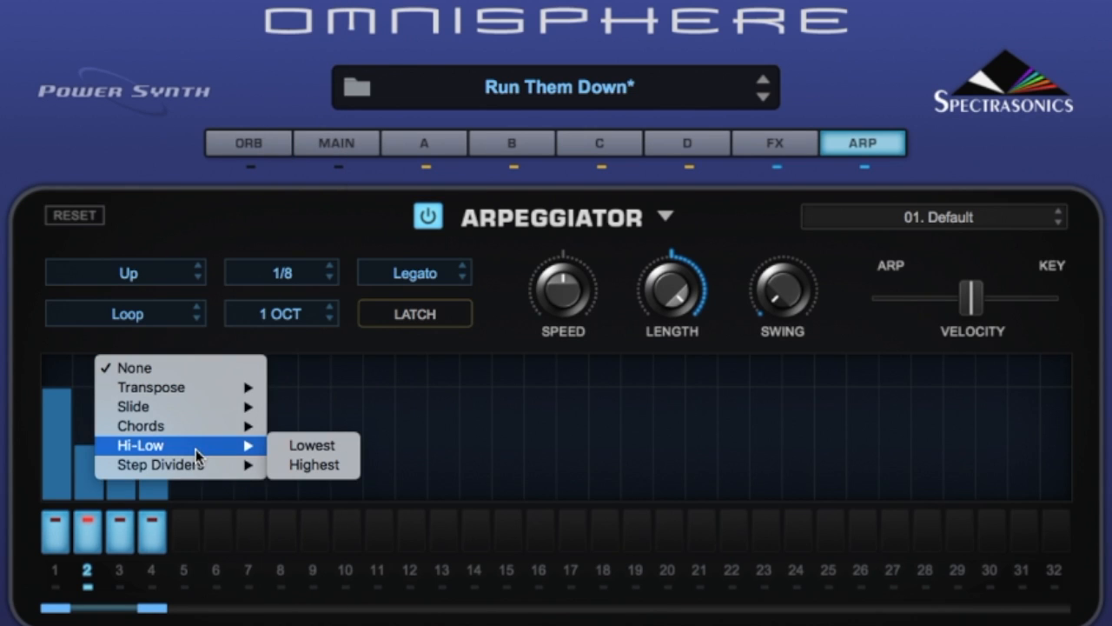
click(353, 448)
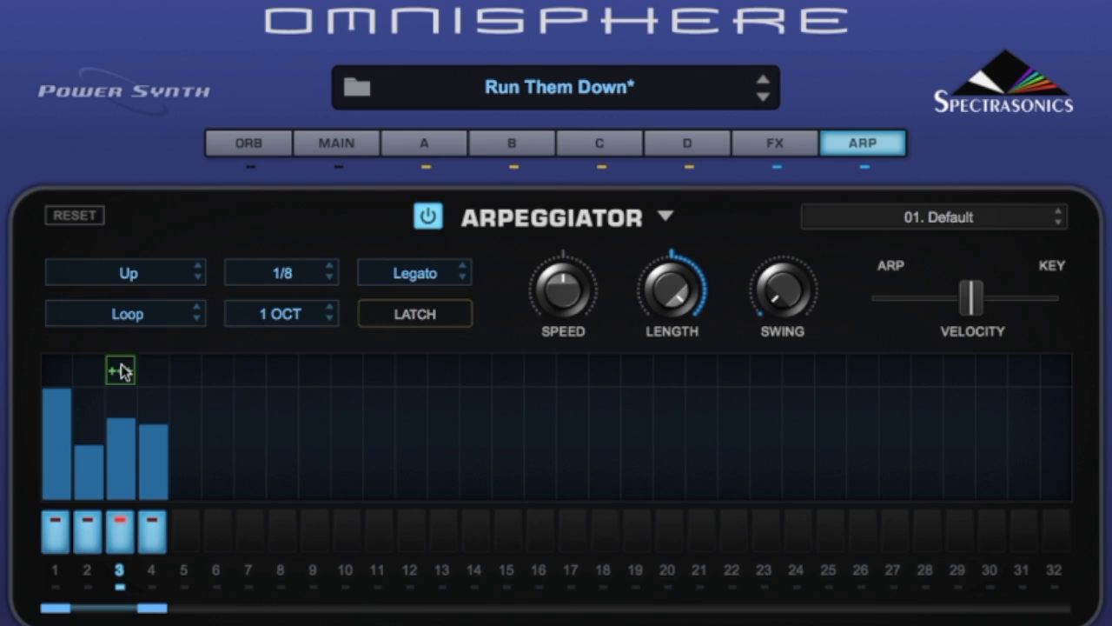
click(120, 371)
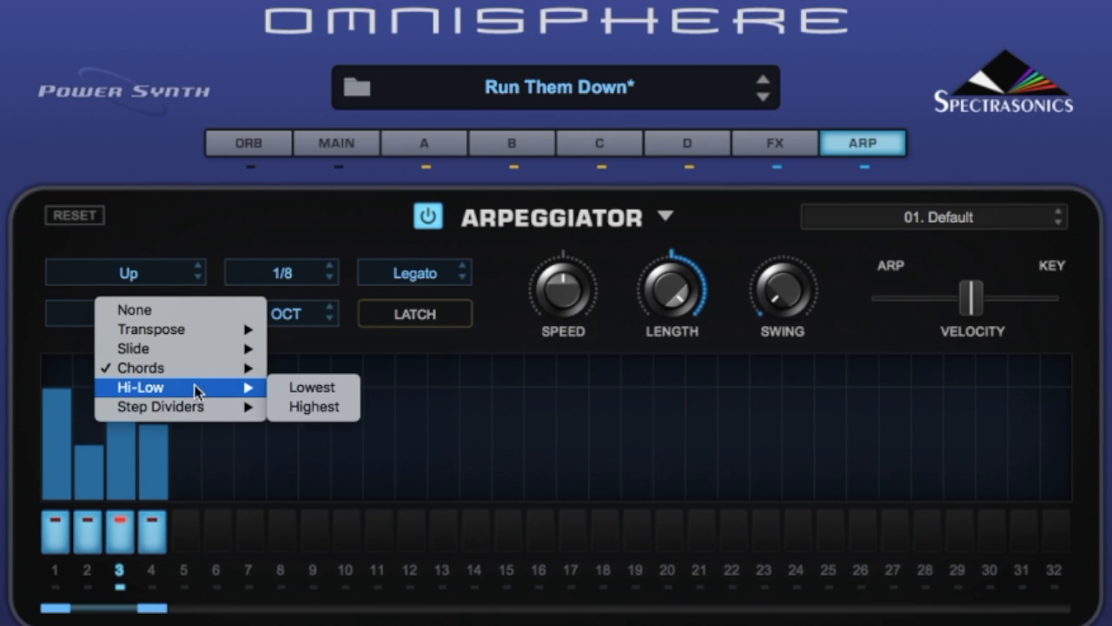
click(315, 406)
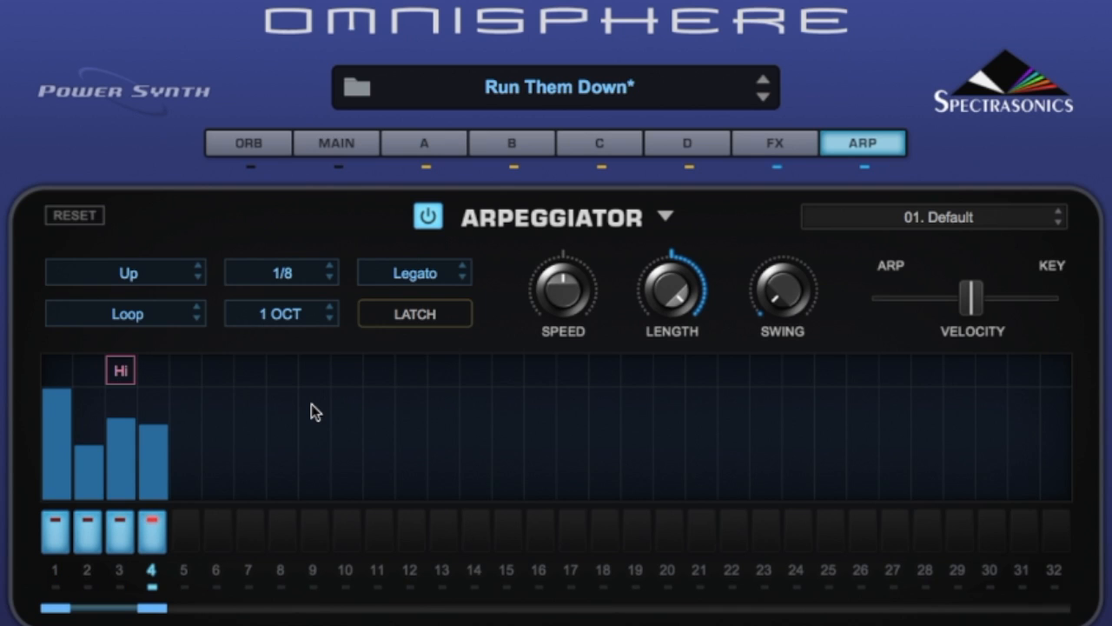
Step: Set step 1's Hi-Low modifier to Lowest and remove the modifier from step 3
click(50, 376)
mouse_move(174, 445)
click(265, 446)
click(123, 376)
click(160, 287)
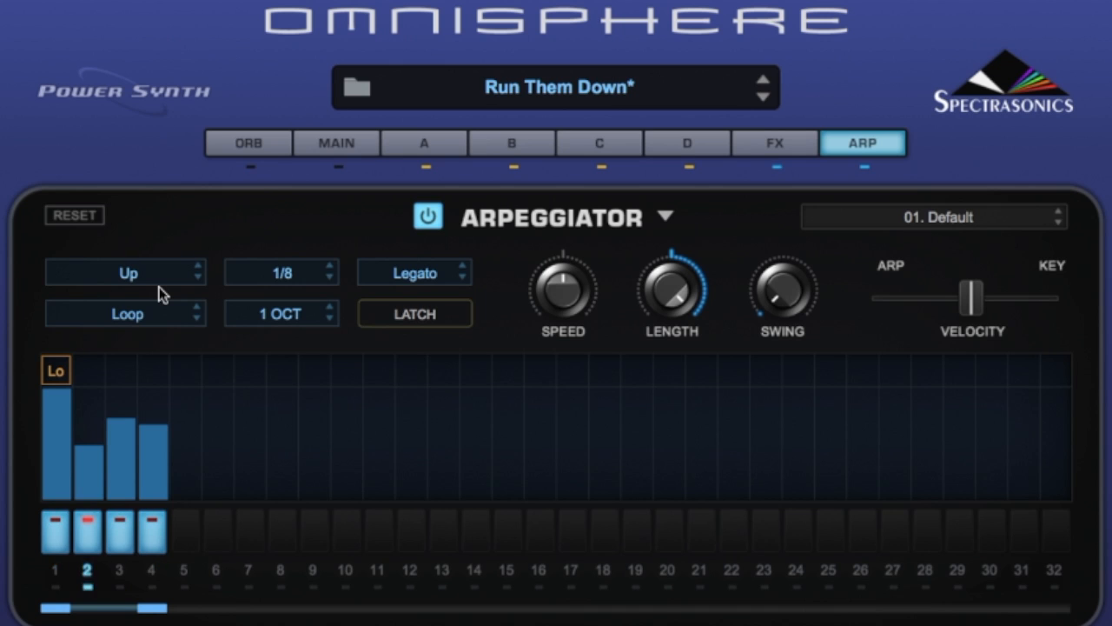
Step: Replace step 1's Hi-Low modifier with Step Divider 2
click(40, 357)
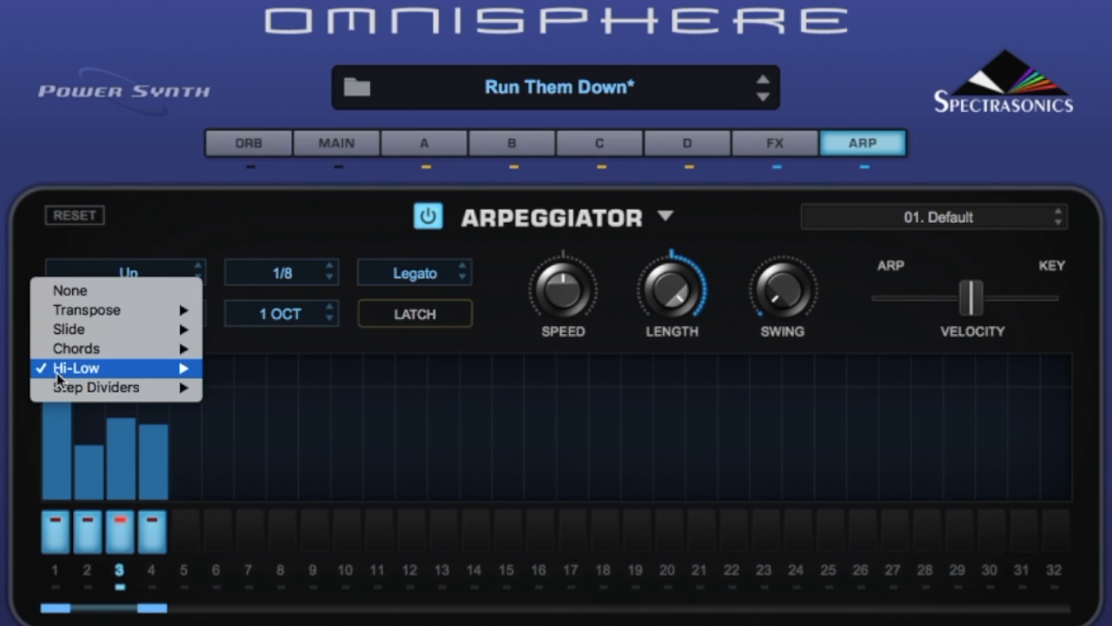
mouse_move(101, 392)
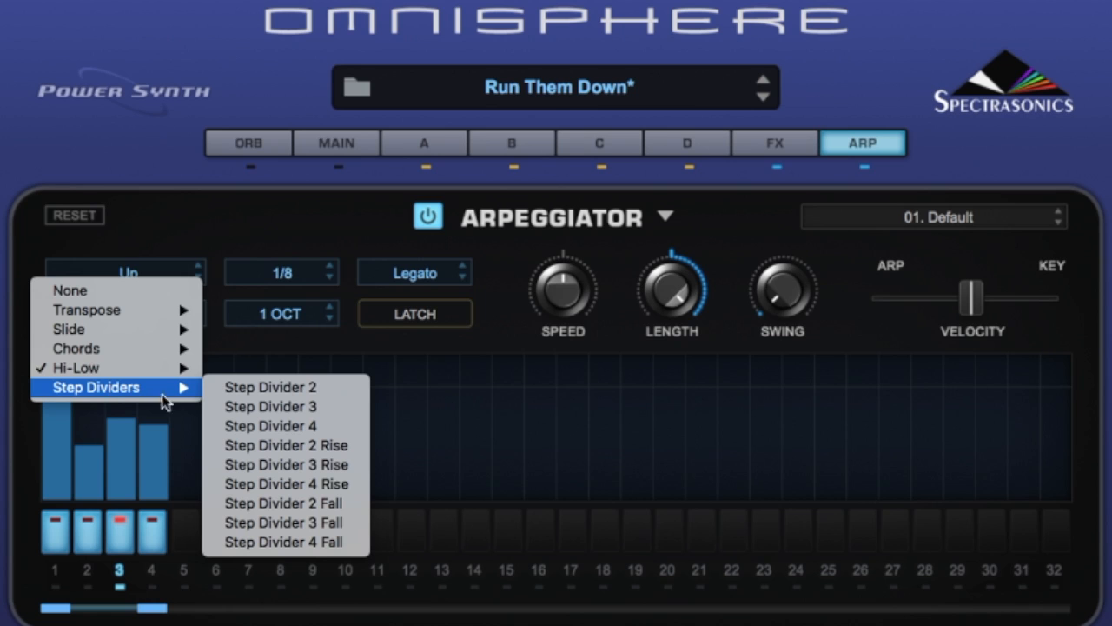
click(252, 392)
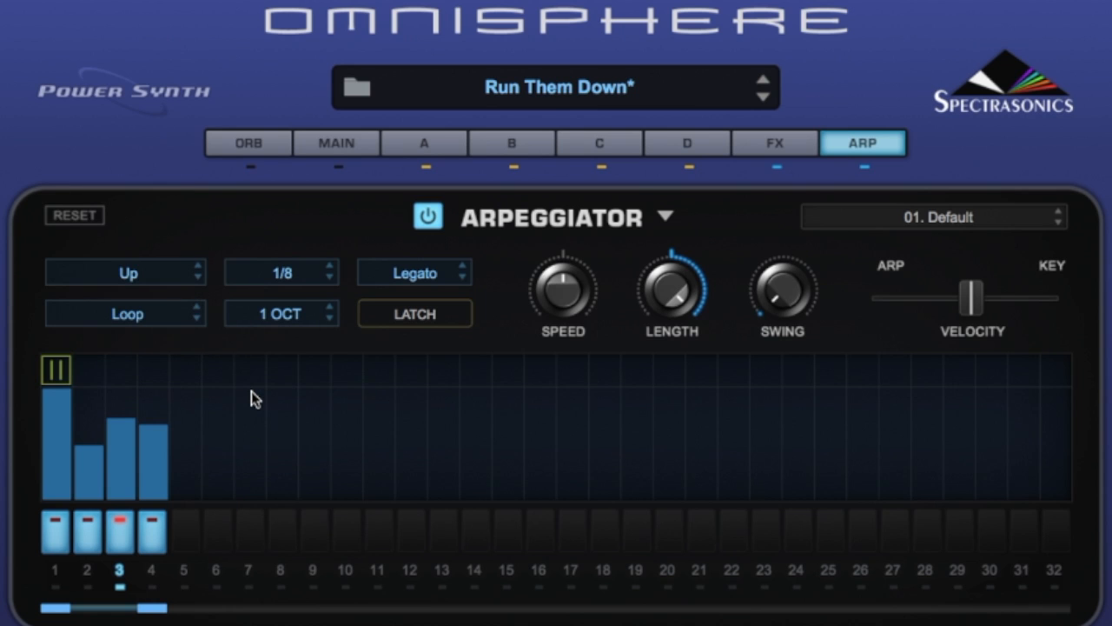
Step: Change step 1's modifier to Step Divider 3
click(54, 371)
mouse_move(196, 373)
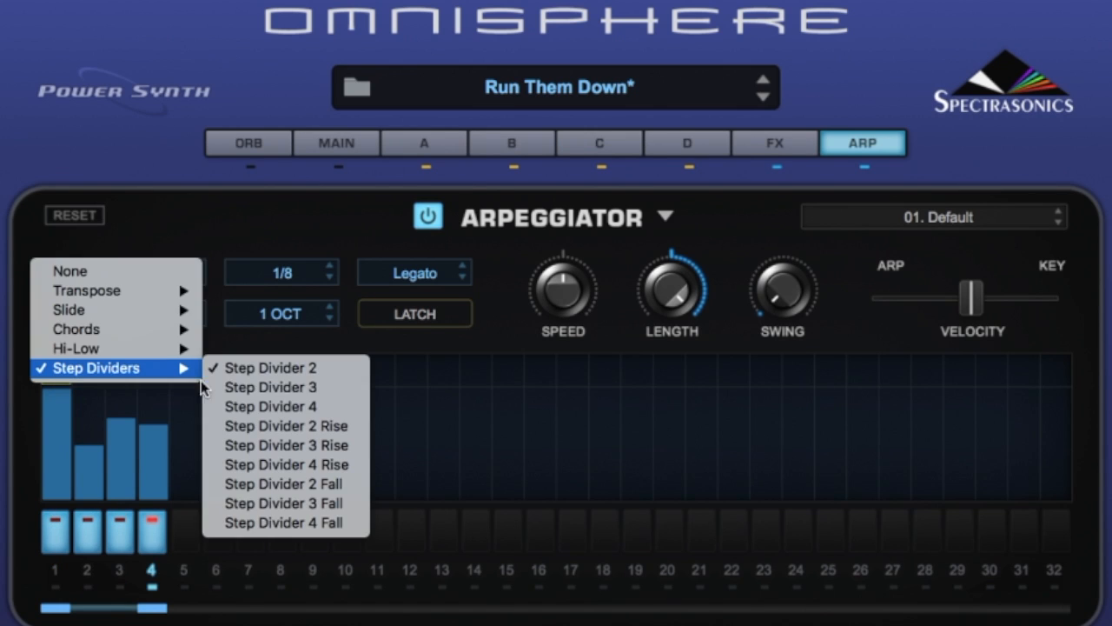
click(270, 386)
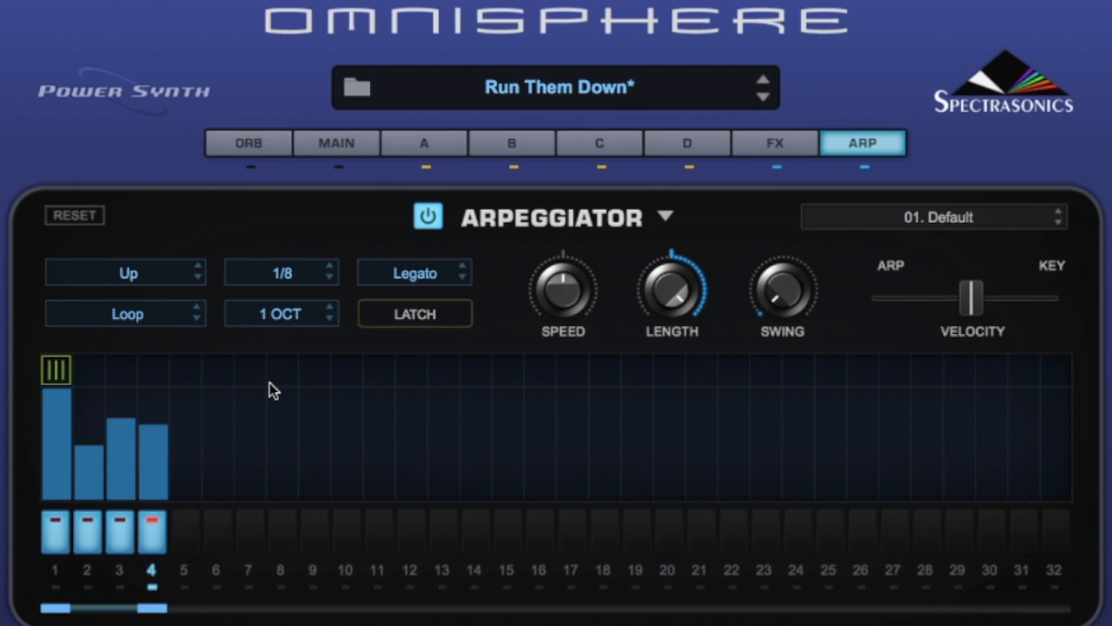
Step: Change step 1's modifier to Step Divider 4
click(55, 374)
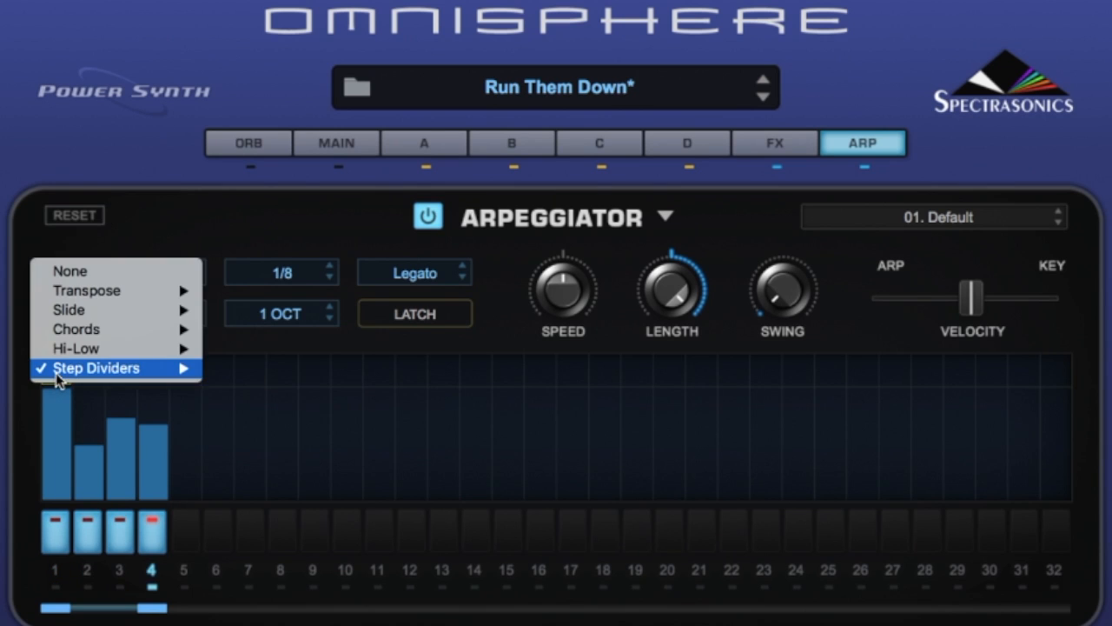
mouse_move(174, 367)
click(300, 406)
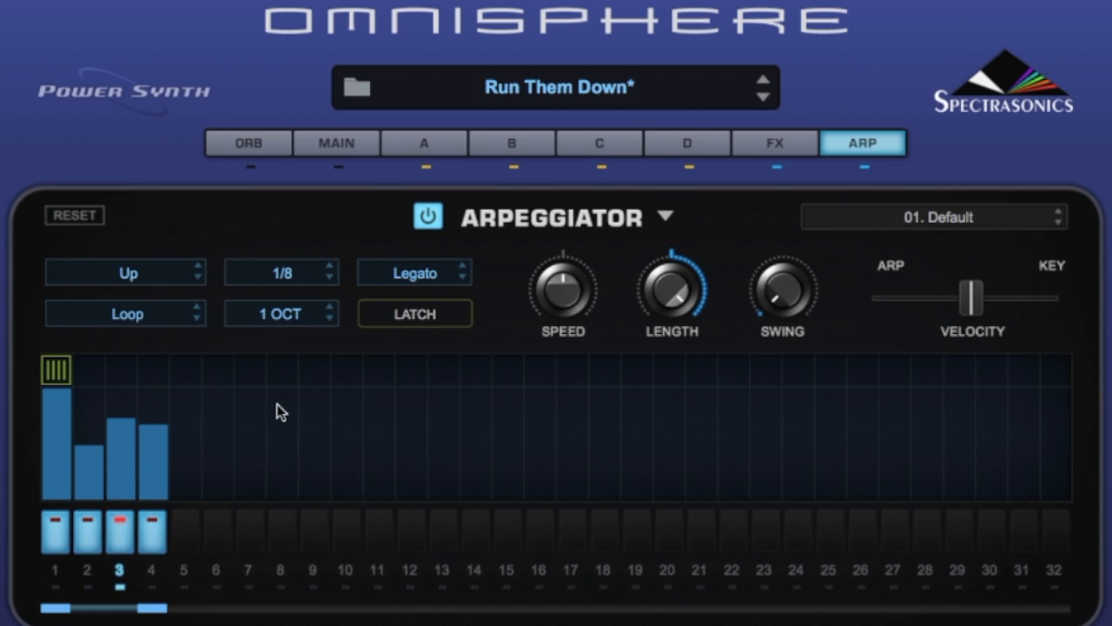
Step: Try Step Divider 2 Rise and Step Divider 4 Rise in turn as step 1's modifier
click(52, 374)
mouse_move(64, 376)
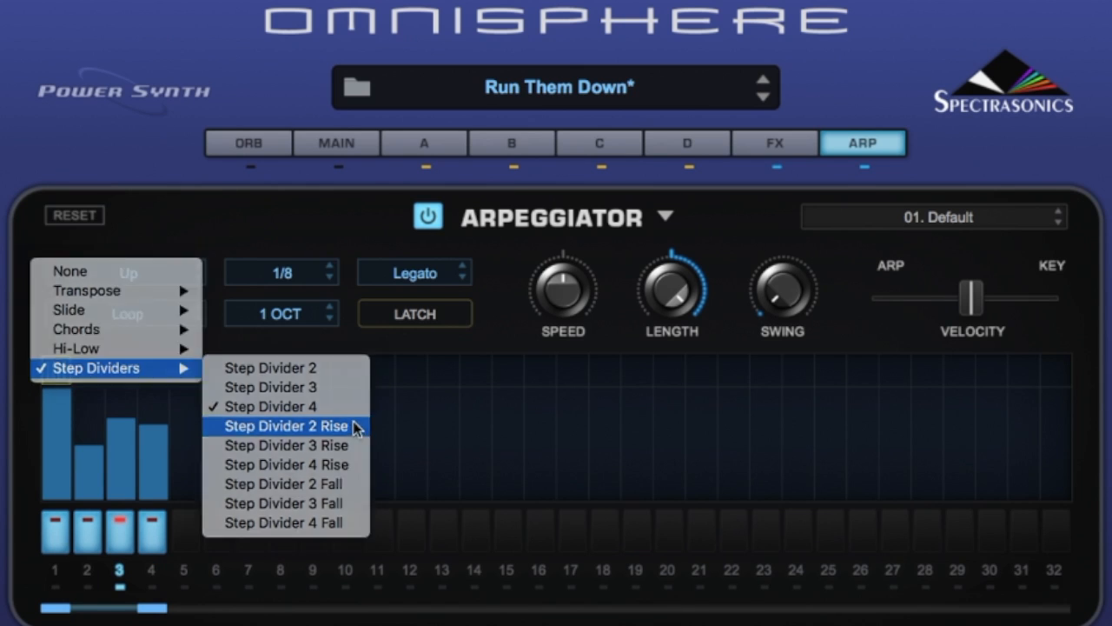
click(360, 426)
click(61, 372)
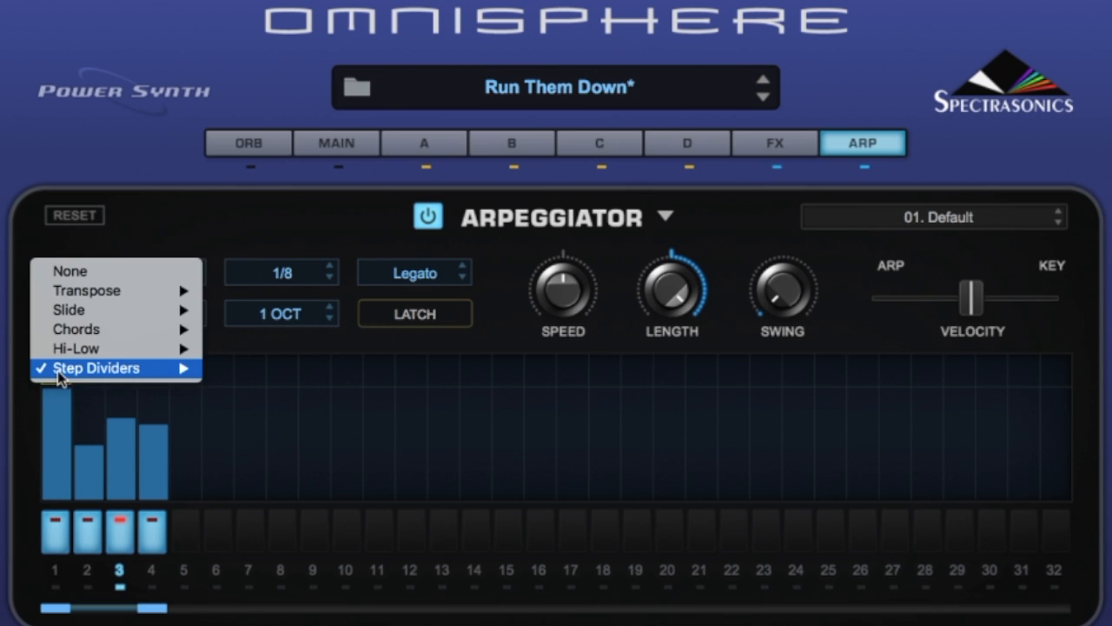
mouse_move(96, 368)
click(354, 462)
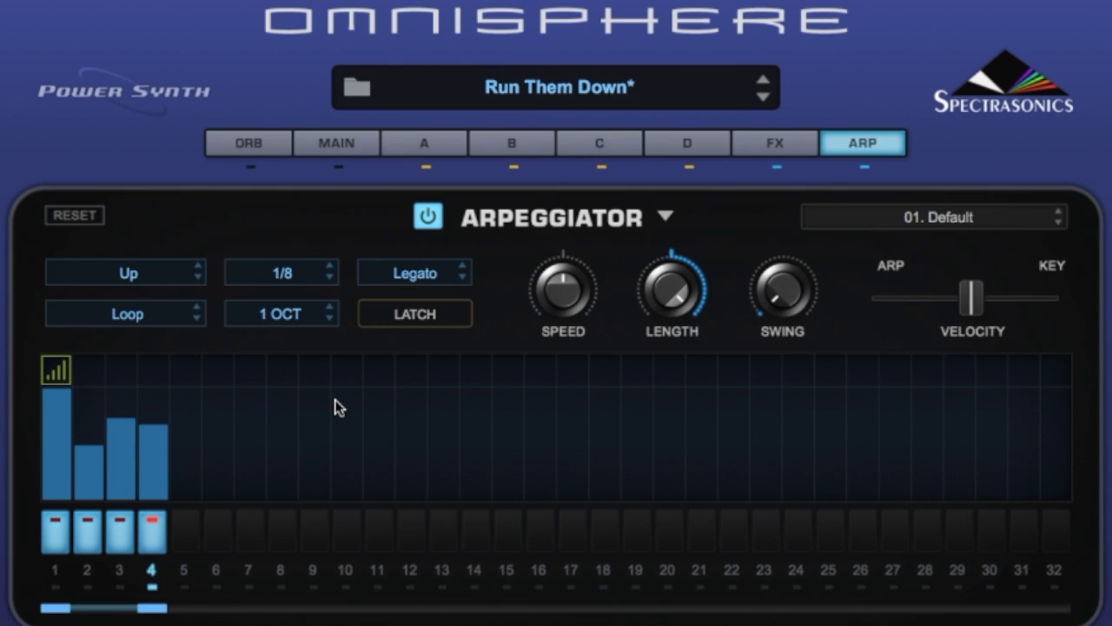
Step: Try Step Divider 4 Fall on step 1 and clear the step's modifier
click(58, 372)
mouse_move(57, 377)
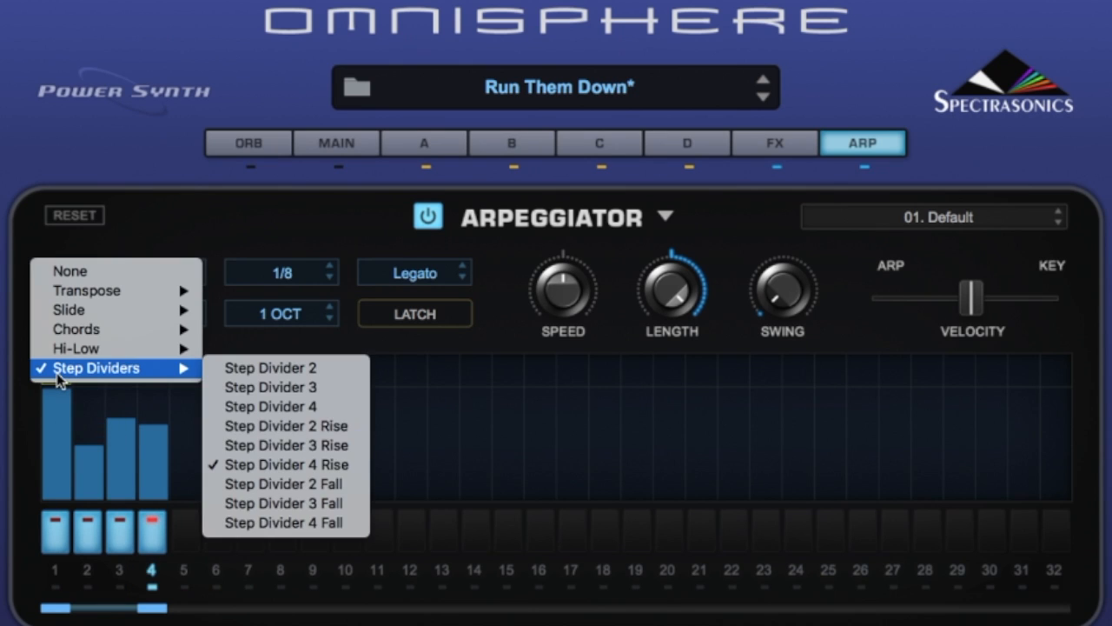
click(260, 525)
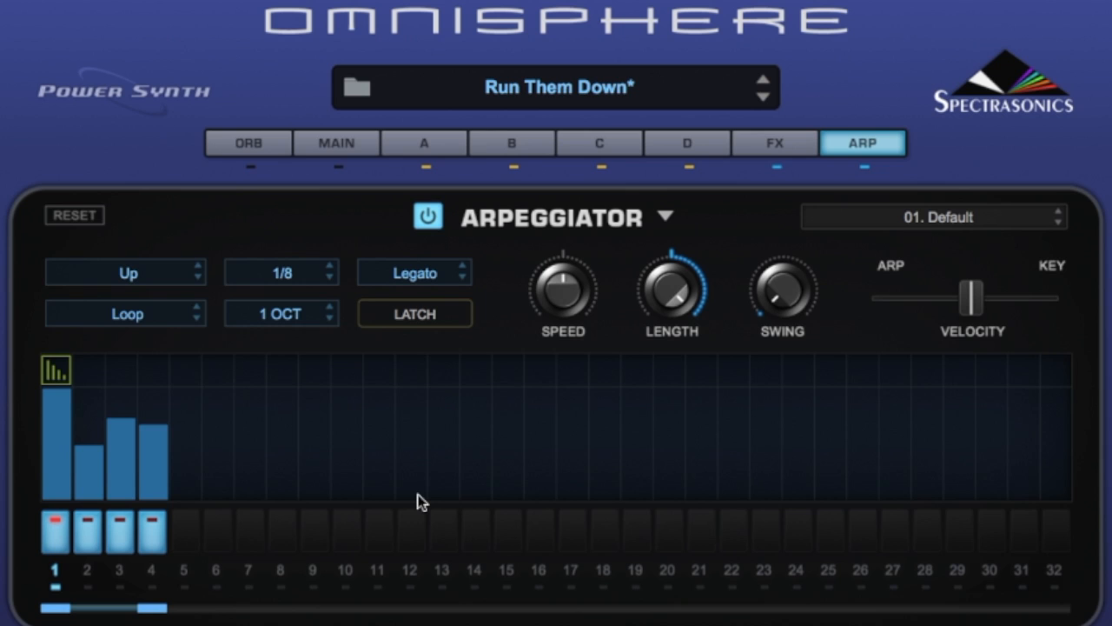
click(56, 370)
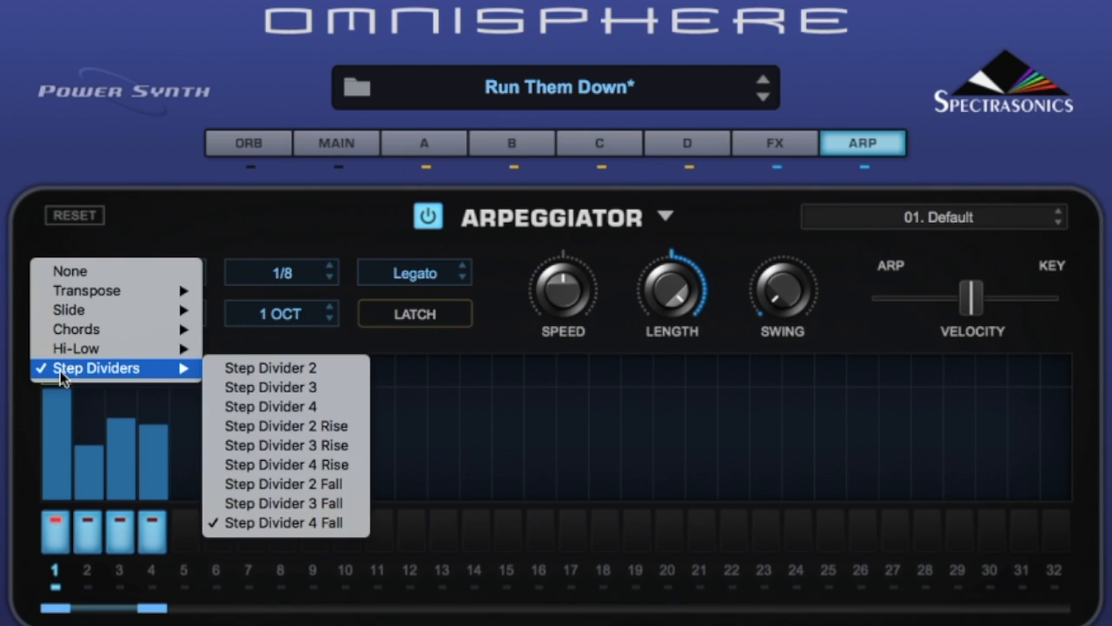
click(80, 266)
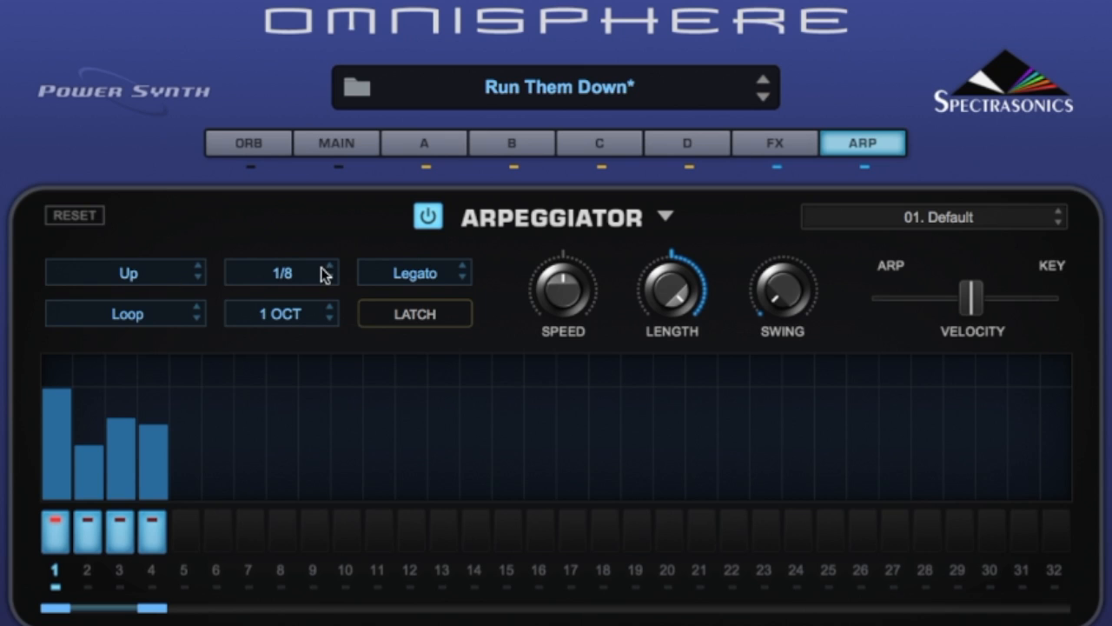
Step: Set the arpeggiator's clock rate to 1/4
click(285, 272)
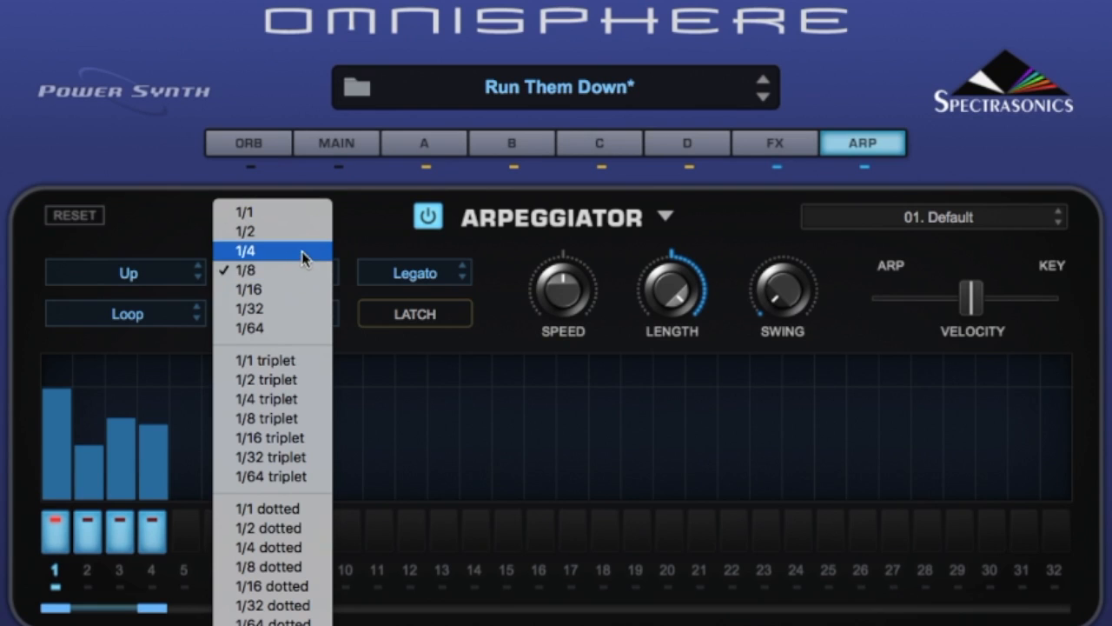
click(360, 213)
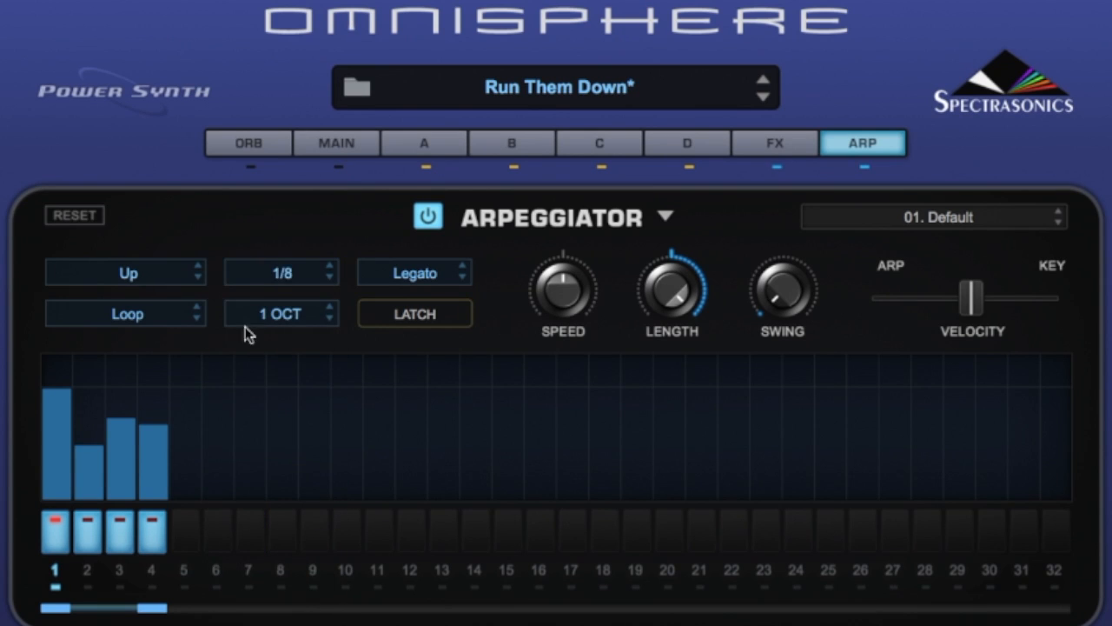
click(283, 271)
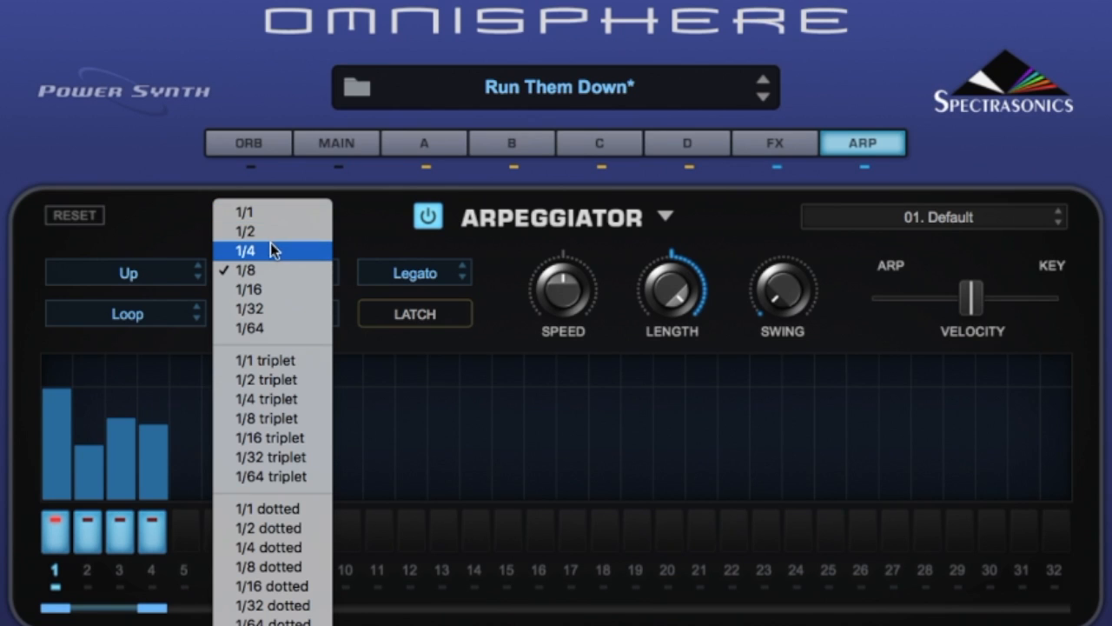
click(272, 250)
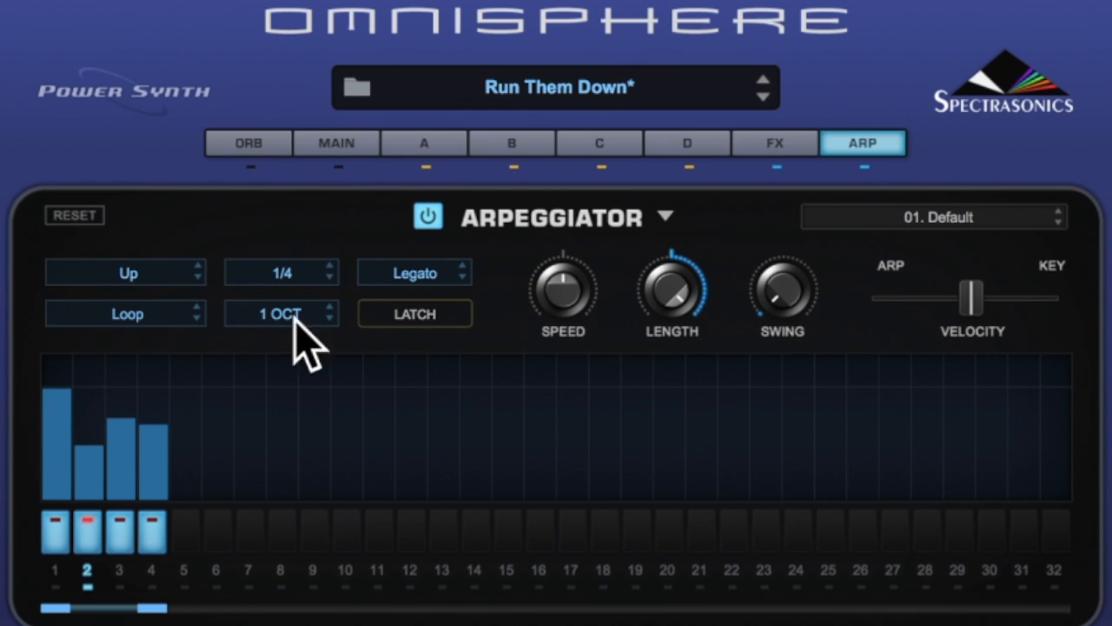
Step: Speed up the arpeggiator's clock rate in turn to 1/8, 1/16 and 1/32
click(305, 278)
click(307, 290)
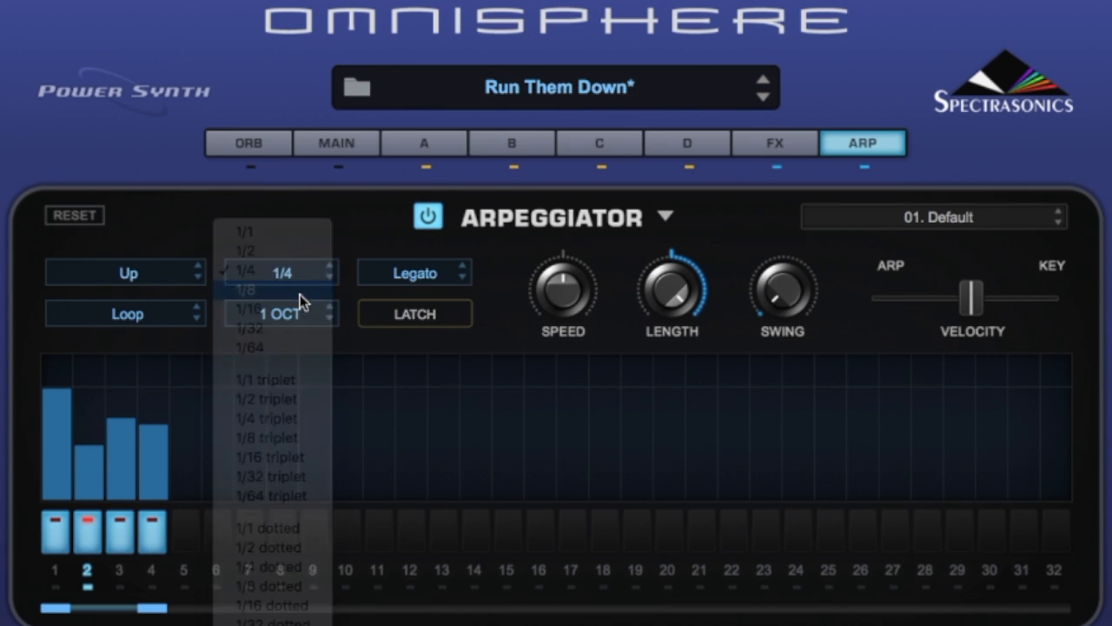
click(280, 273)
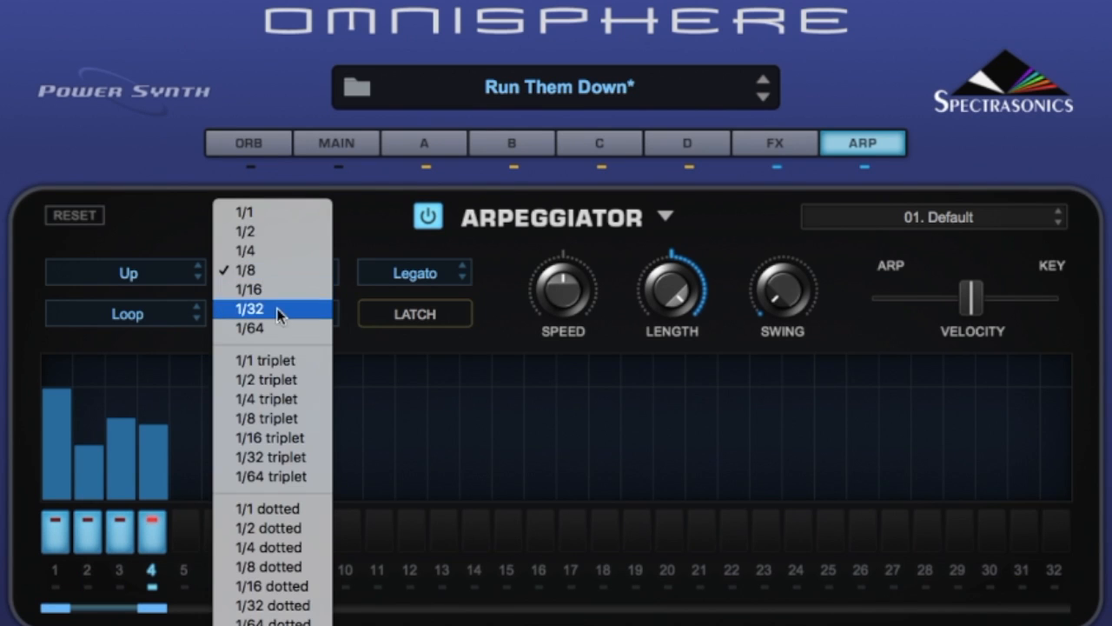
click(284, 295)
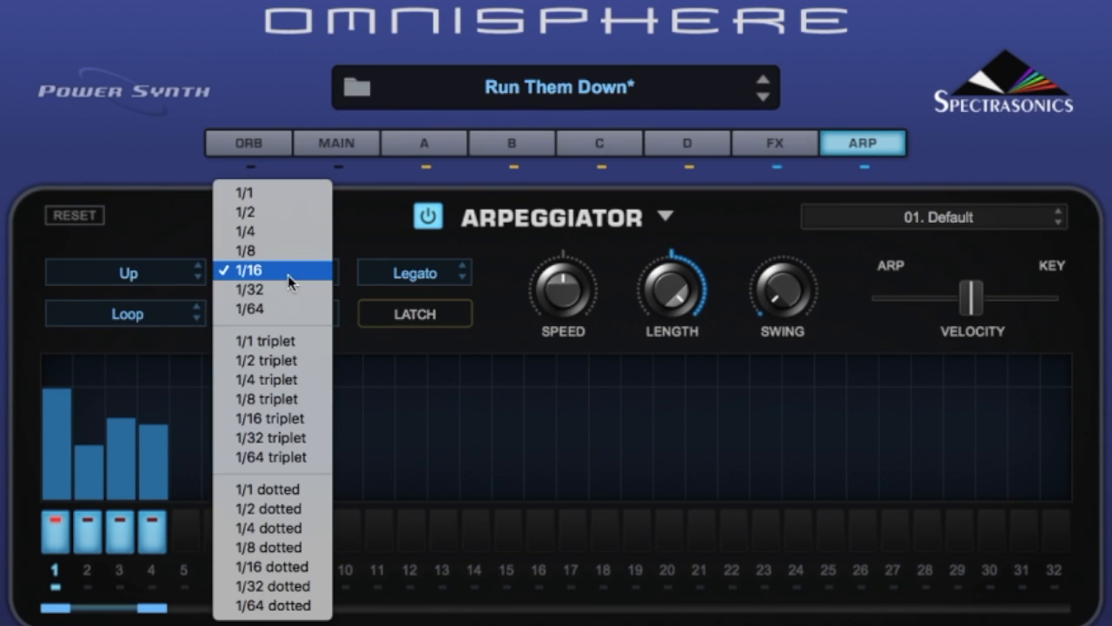
click(287, 274)
click(289, 296)
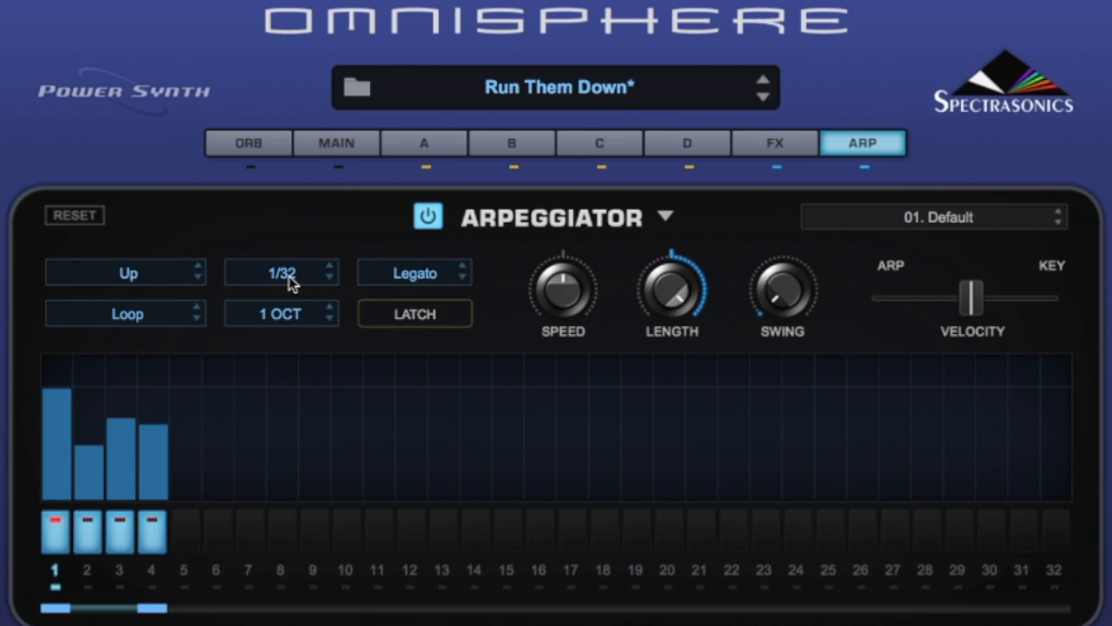
Step: Try the 1/4 triplet, 1/8 triplet and 1/8 dotted clock rates in turn
click(291, 277)
click(279, 357)
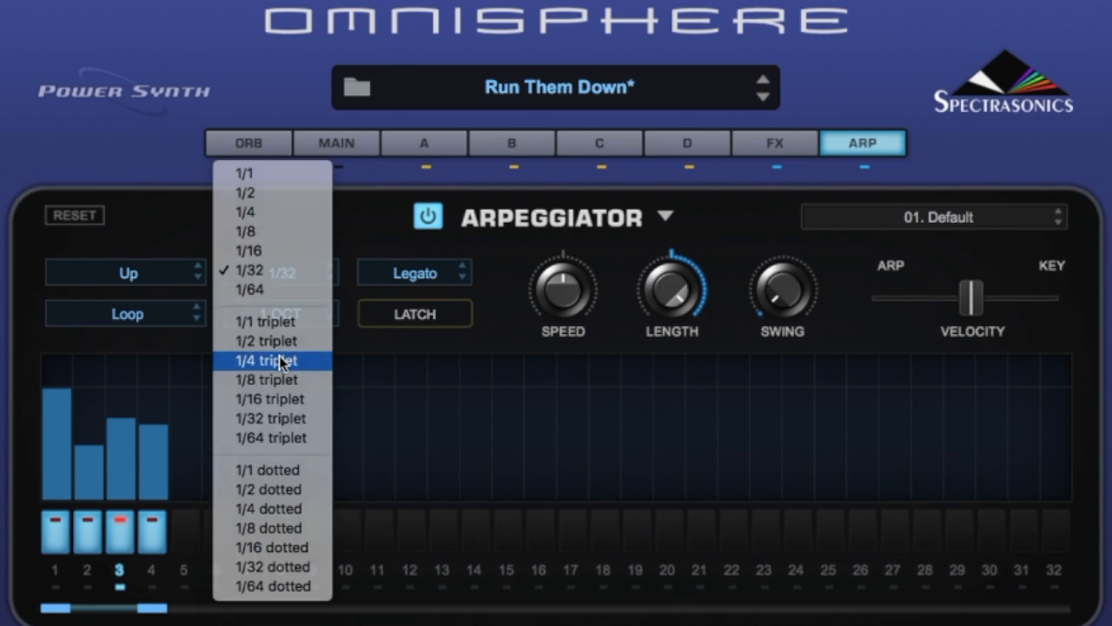
click(270, 269)
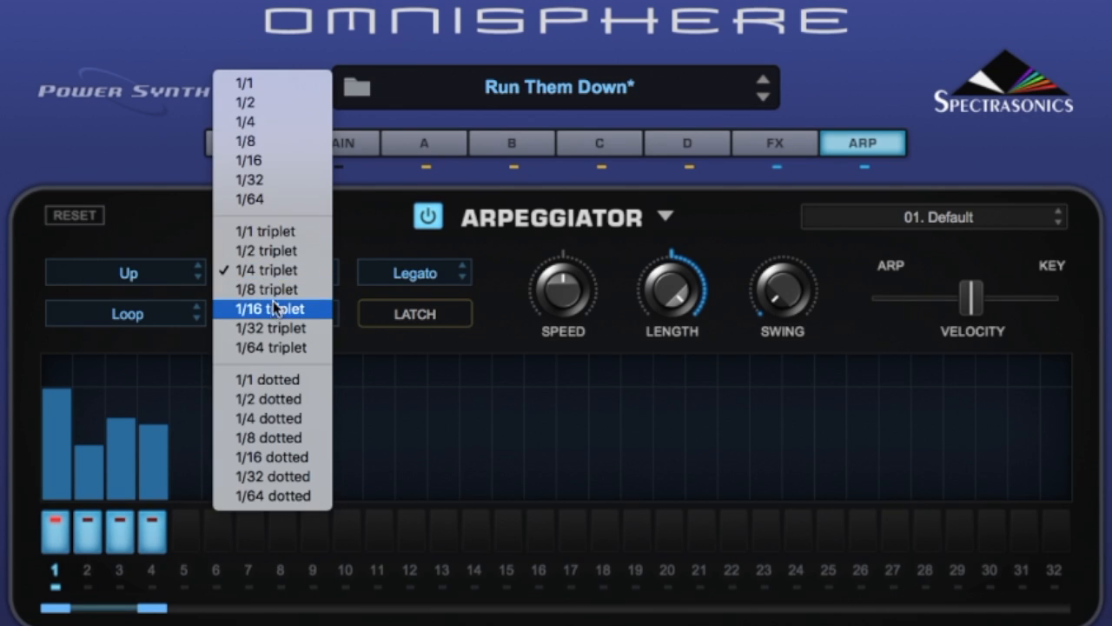
click(282, 286)
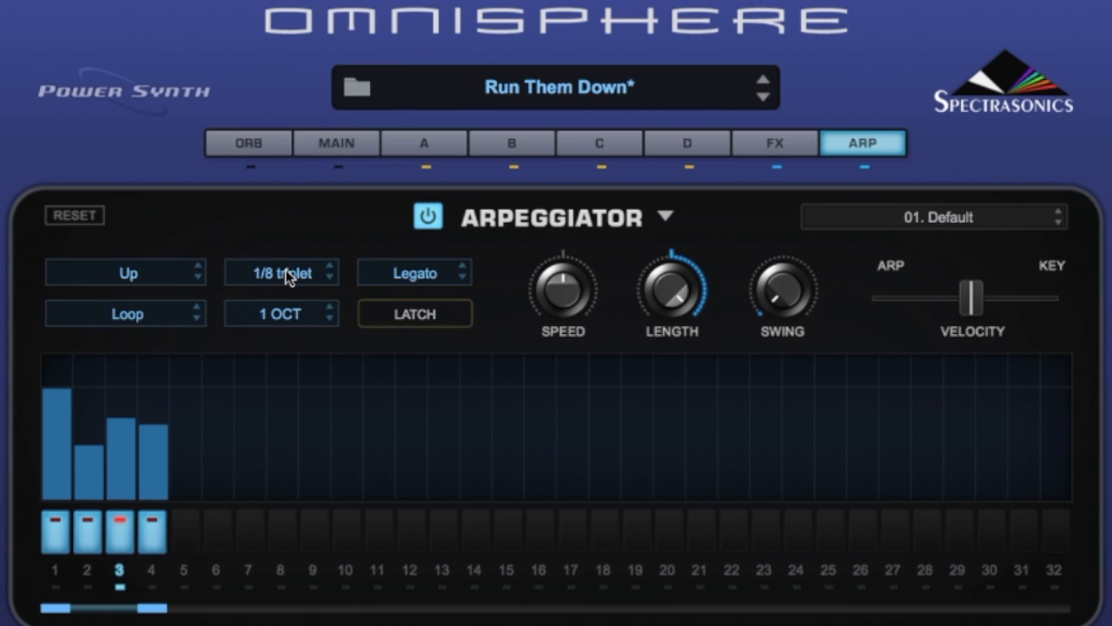
click(289, 272)
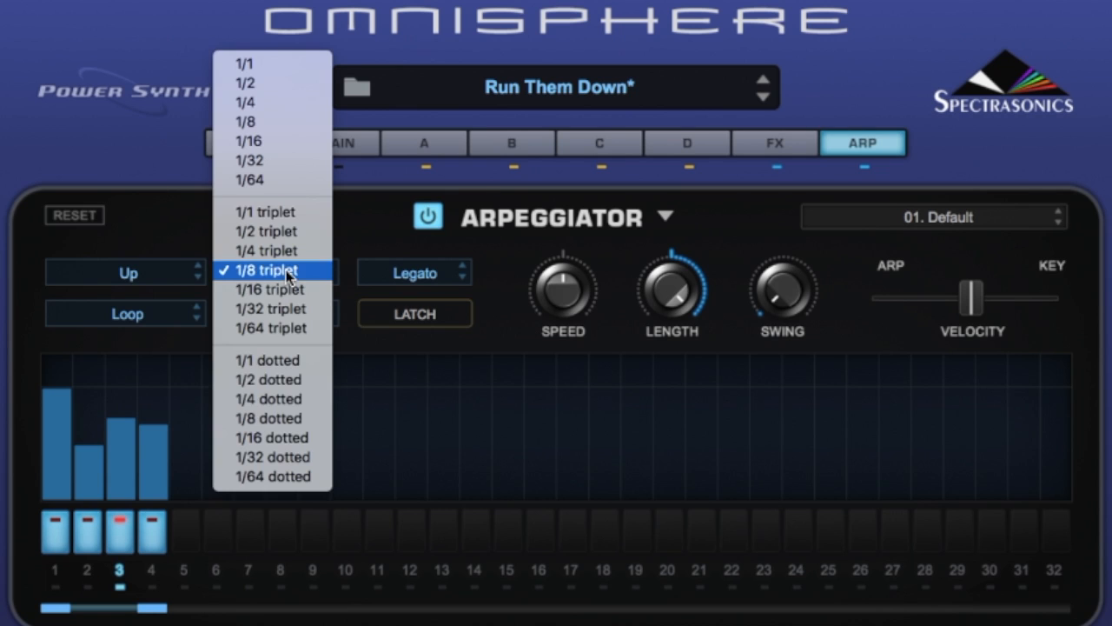
click(306, 418)
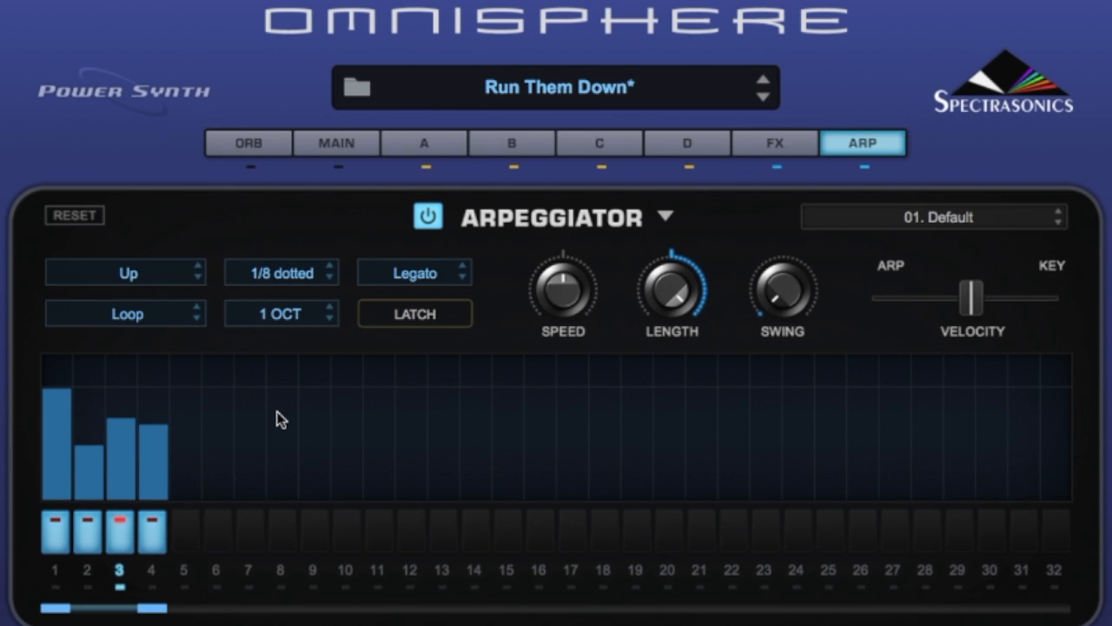
Step: Restore the arpeggiator's clock rate to 1/8, briefly trying 1/16 as well
click(265, 276)
click(260, 6)
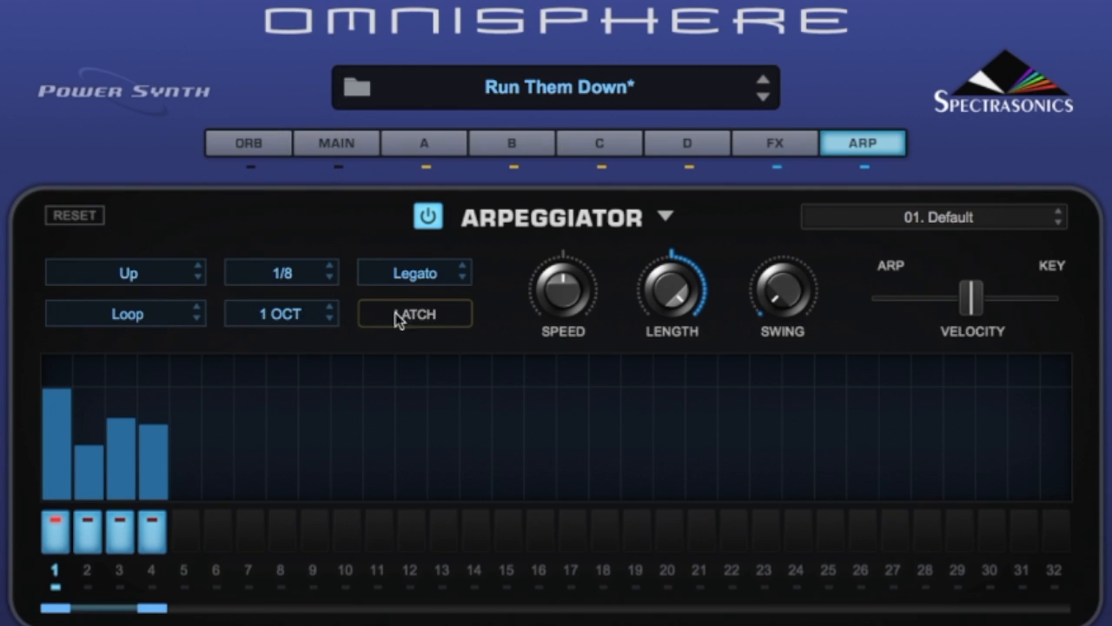
click(304, 280)
click(297, 289)
click(434, 278)
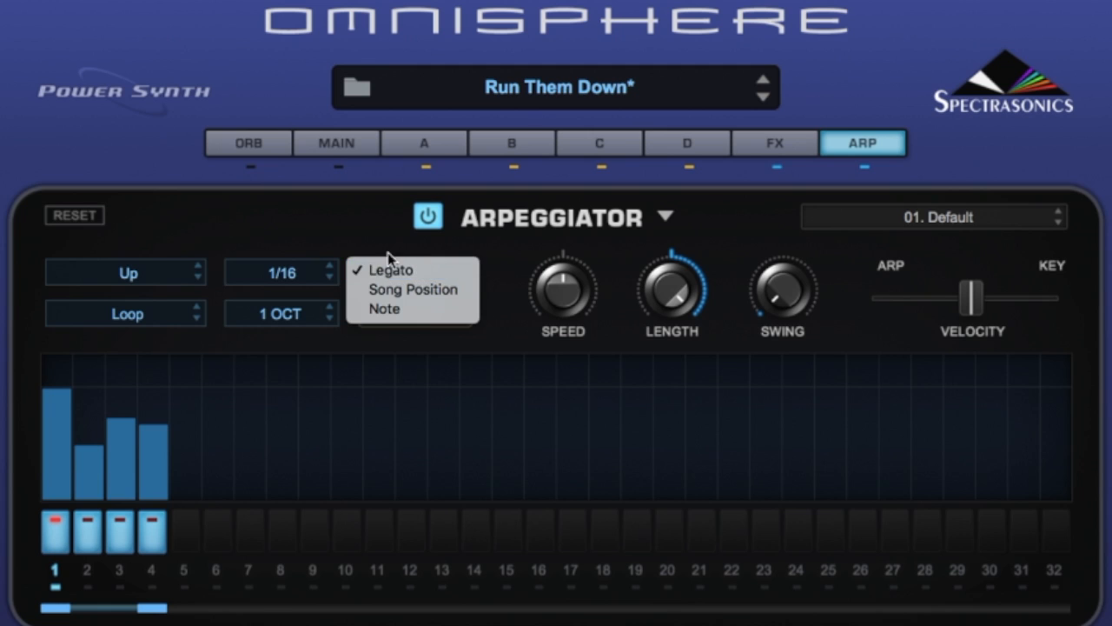
click(365, 249)
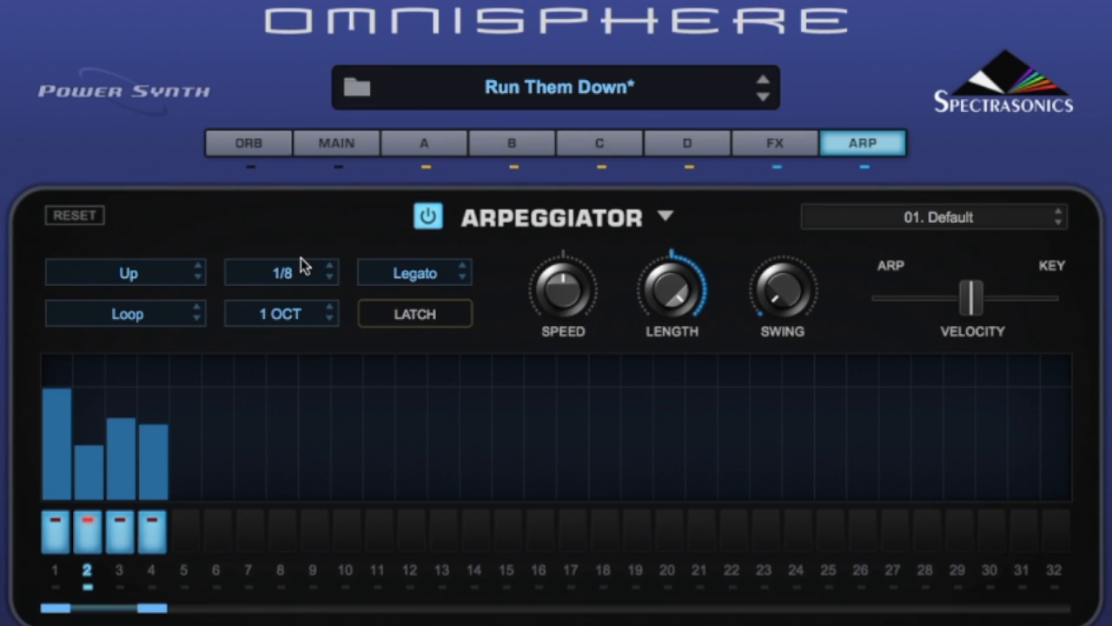
Step: Try the Song Position and Note trigger modes in turn for the arpeggiator
click(413, 276)
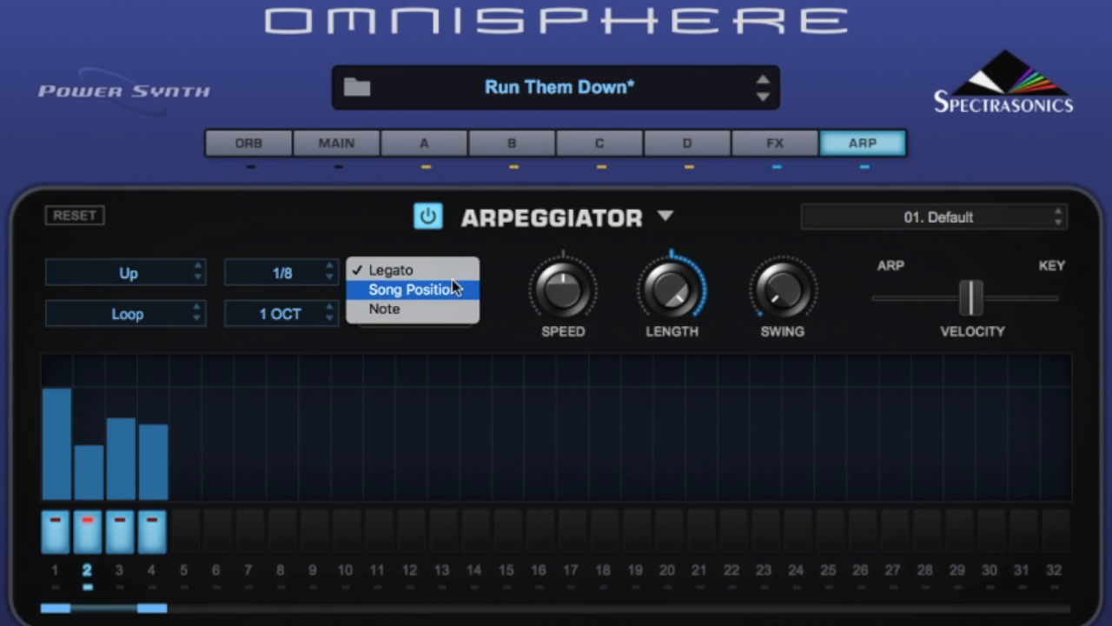
click(454, 289)
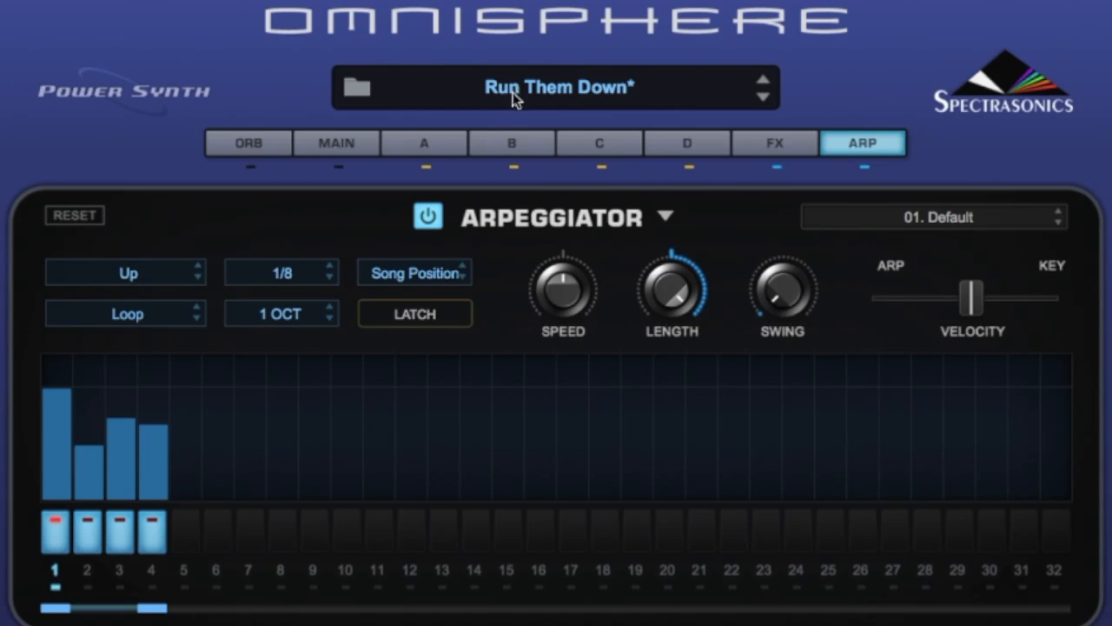
click(420, 266)
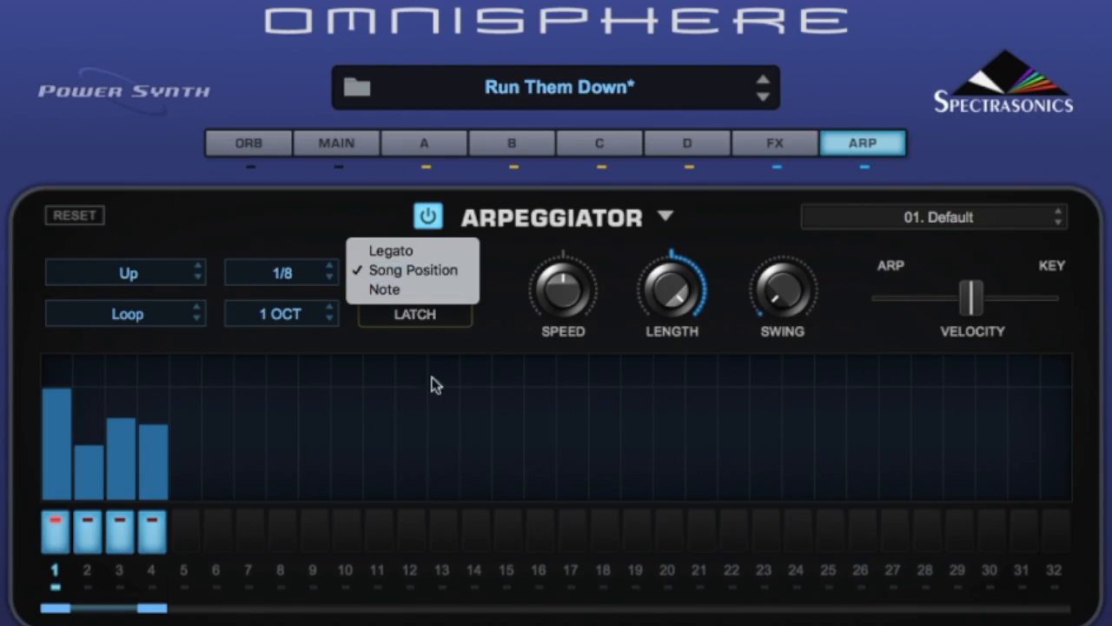
click(404, 288)
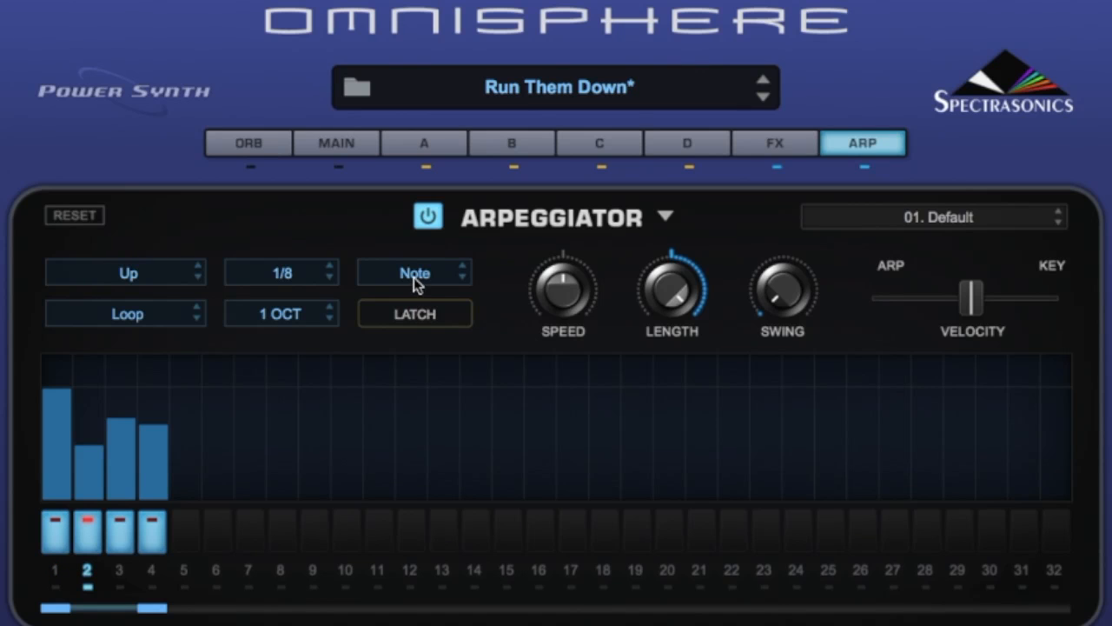
Step: Set the arpeggiator's trigger mode to Song Position and its pattern playback to Once
click(414, 277)
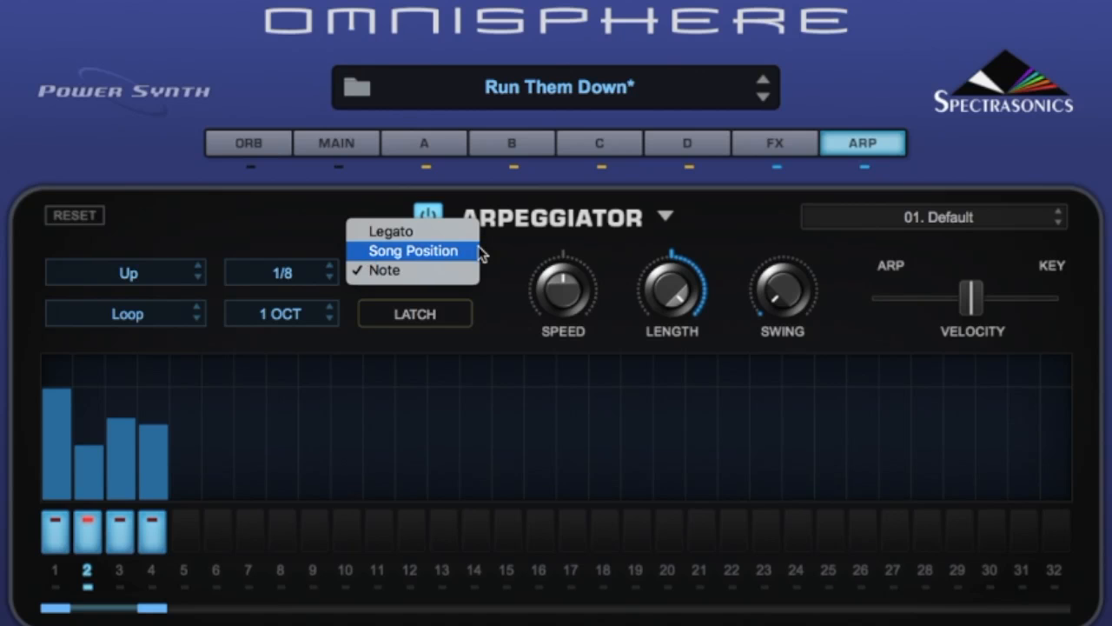
click(425, 252)
click(96, 314)
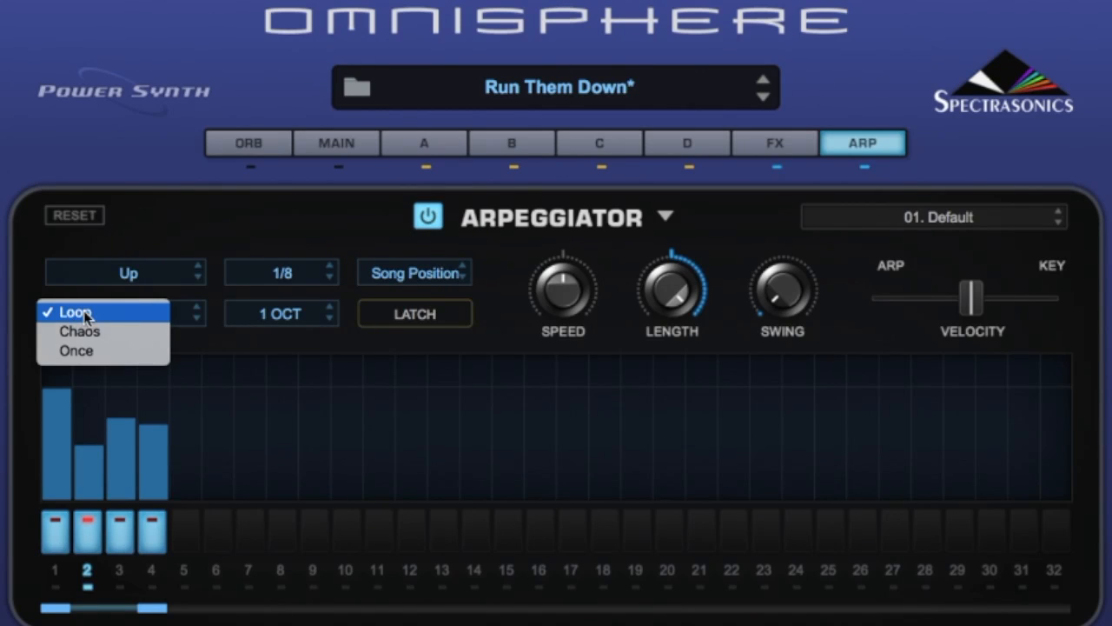
click(91, 348)
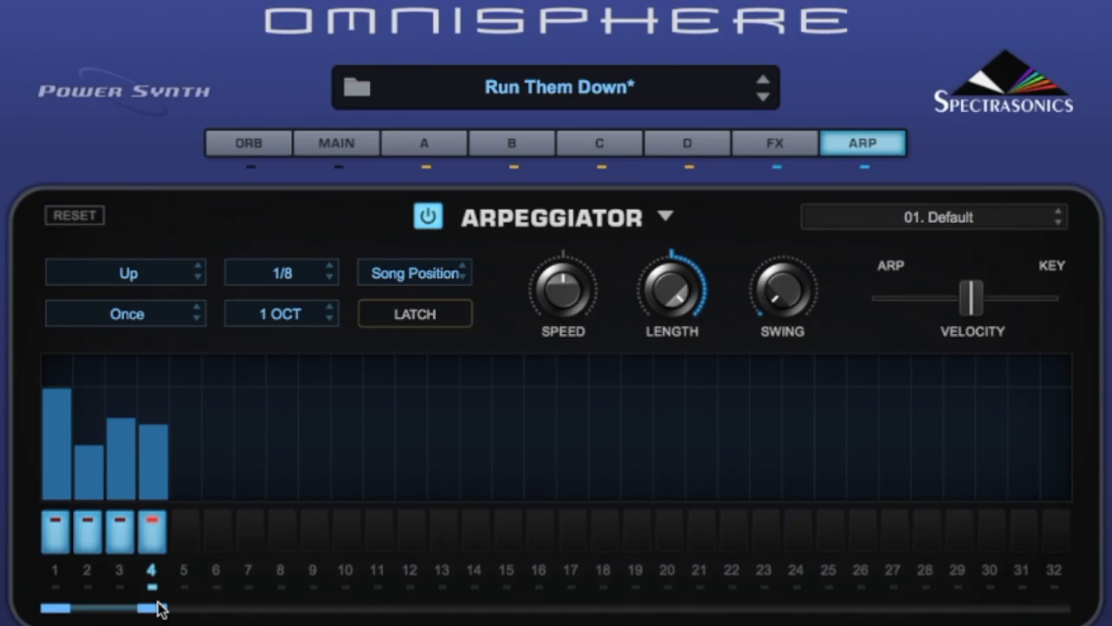
Step: Extend the arpeggiator pattern to 16 steps, switch off steps 2, 5, 8 and 11, and switch on step 6
drag(149, 612, 537, 615)
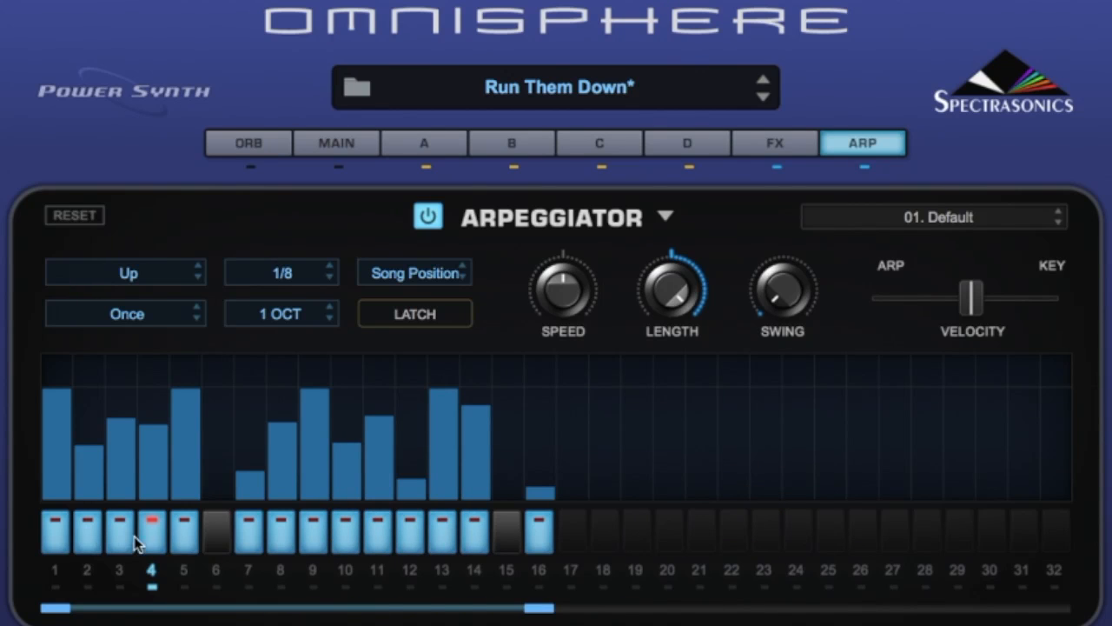
click(87, 534)
click(184, 536)
click(217, 535)
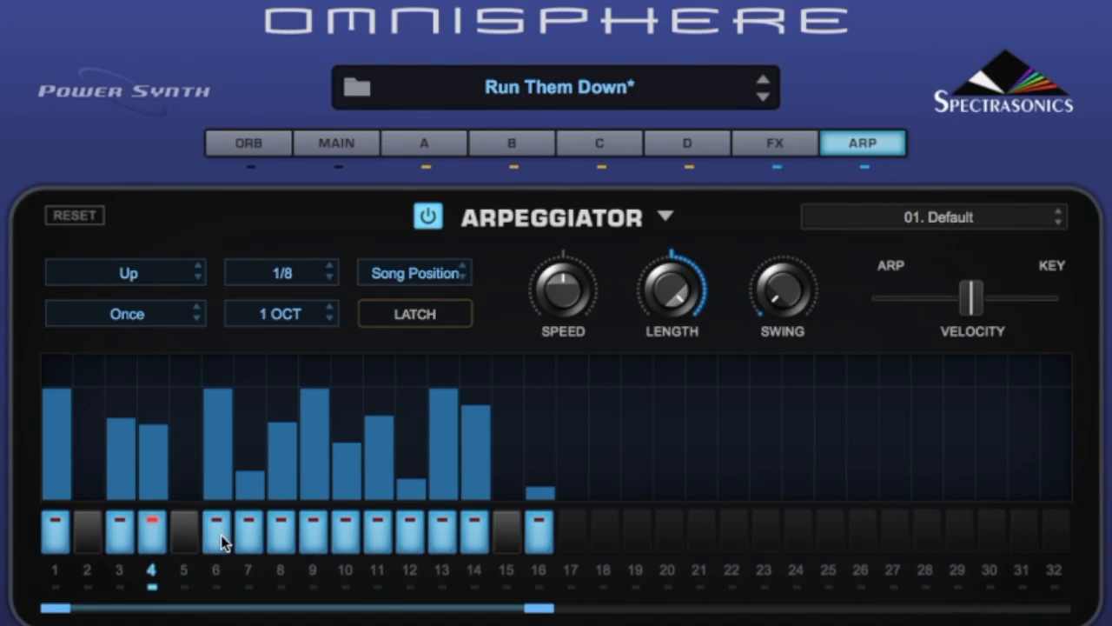
click(280, 535)
click(377, 536)
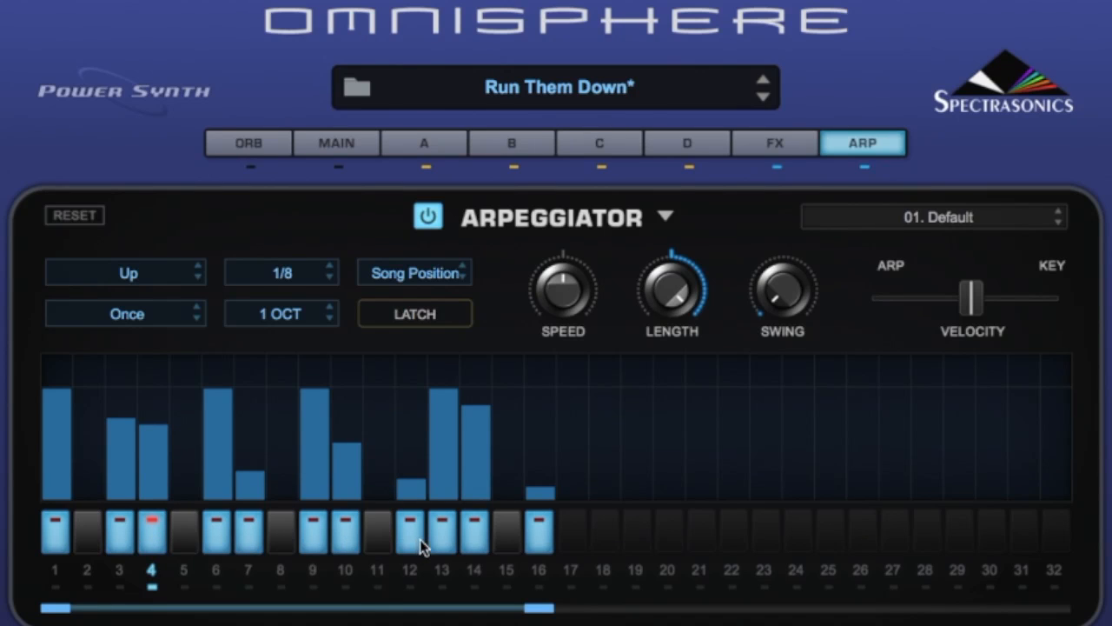
Step: Switch off step 14 and switch on step 15 in the arpeggiator pattern
click(452, 539)
click(474, 538)
click(440, 540)
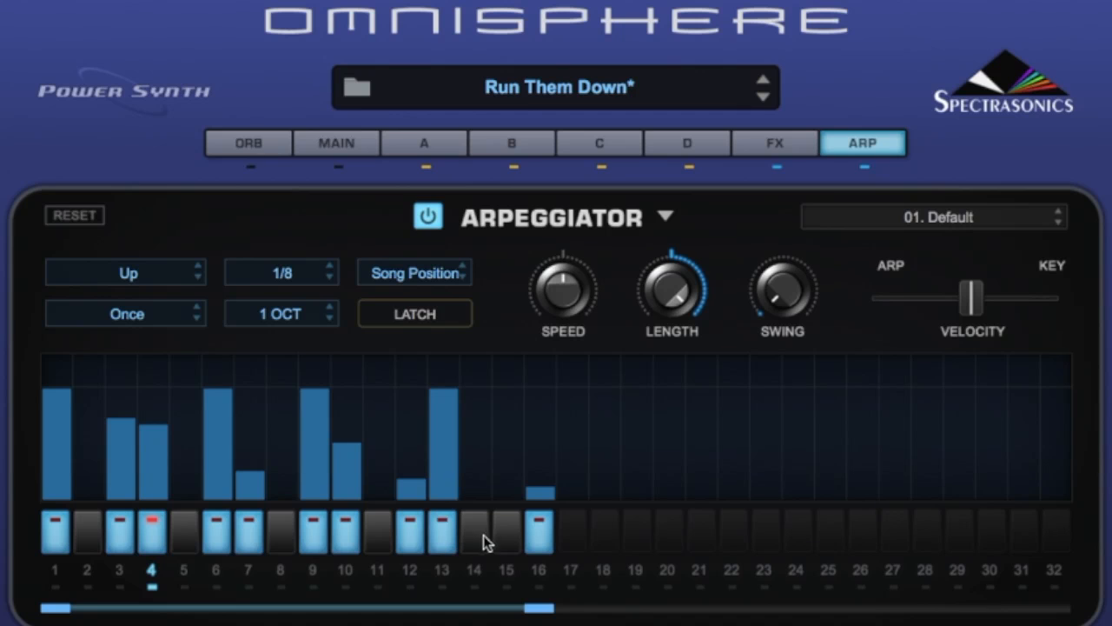
click(504, 535)
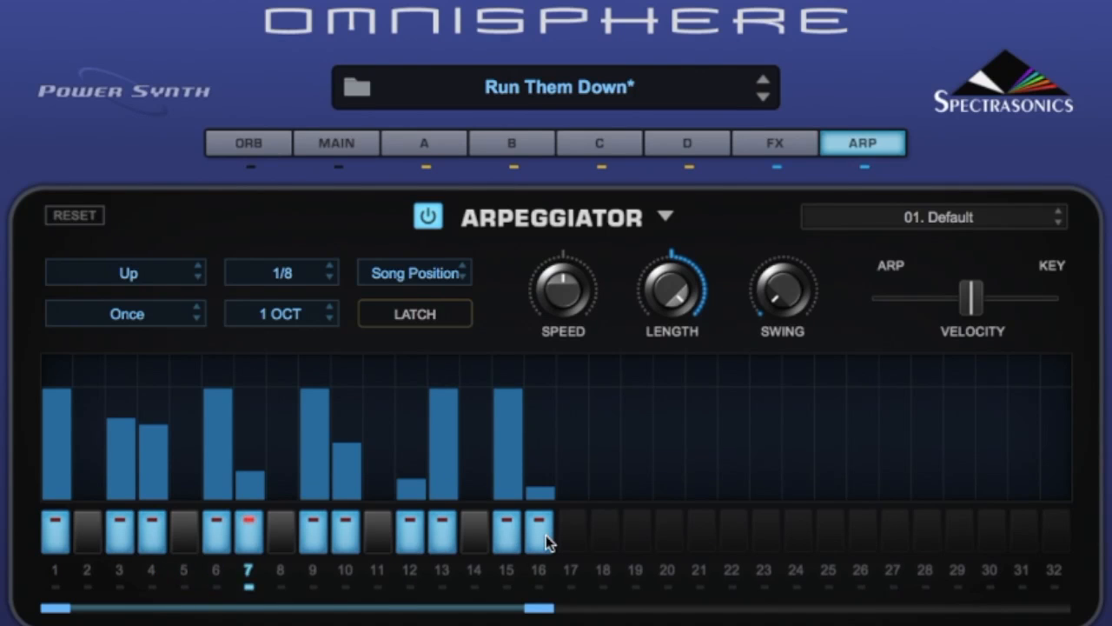
Step: Set the arpeggiator's clock rate to 1/16 and its pattern playback to Chaos, trying Loop first
click(271, 274)
click(270, 288)
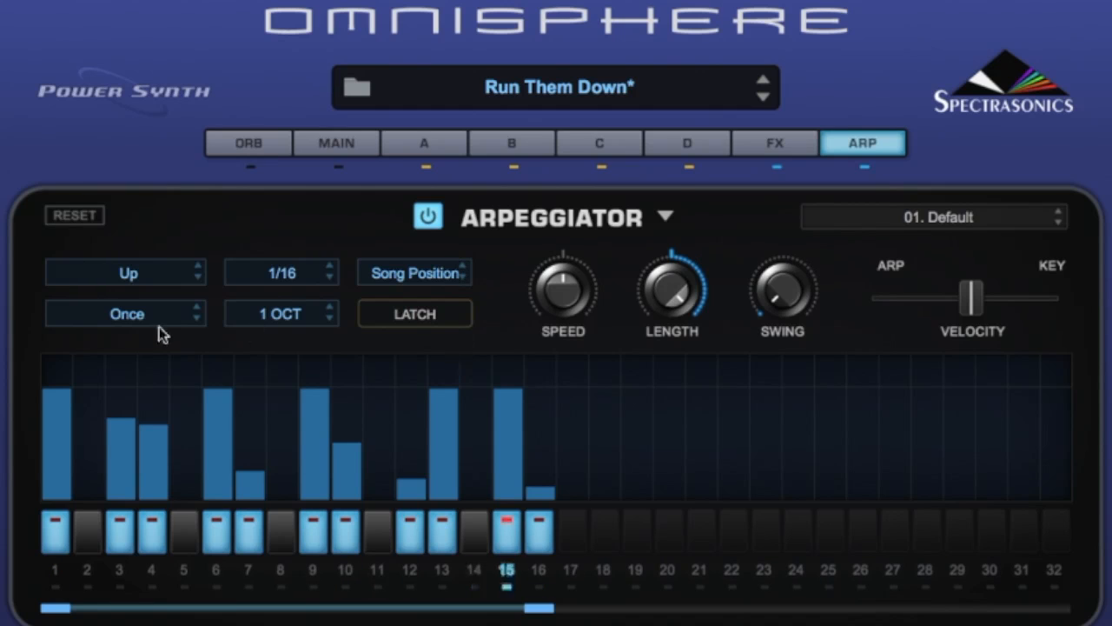
click(139, 318)
click(139, 281)
click(190, 318)
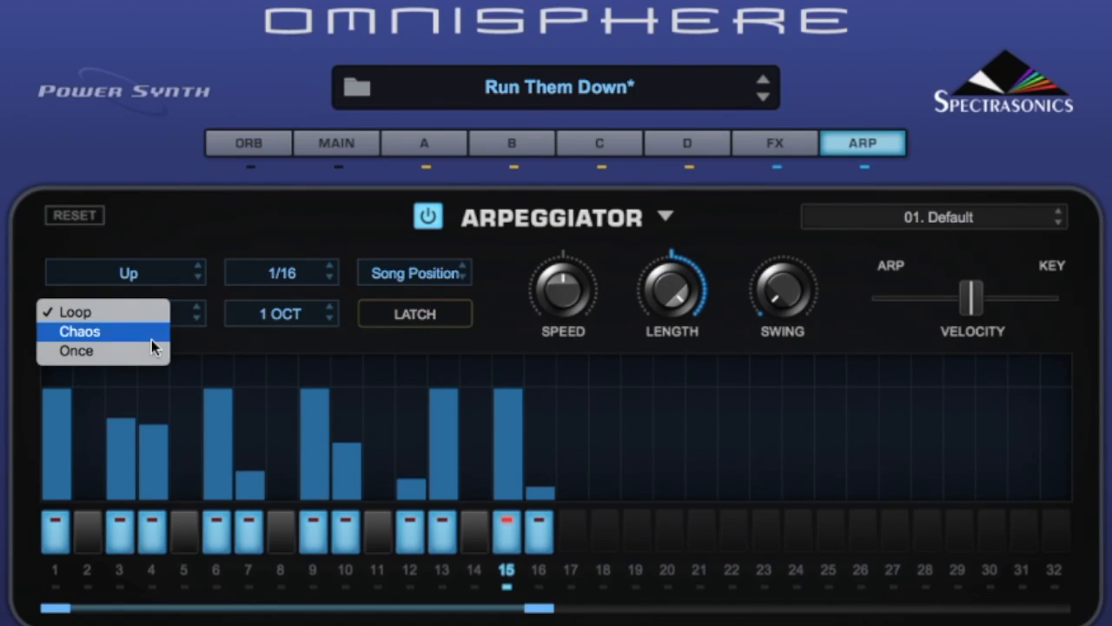
click(151, 337)
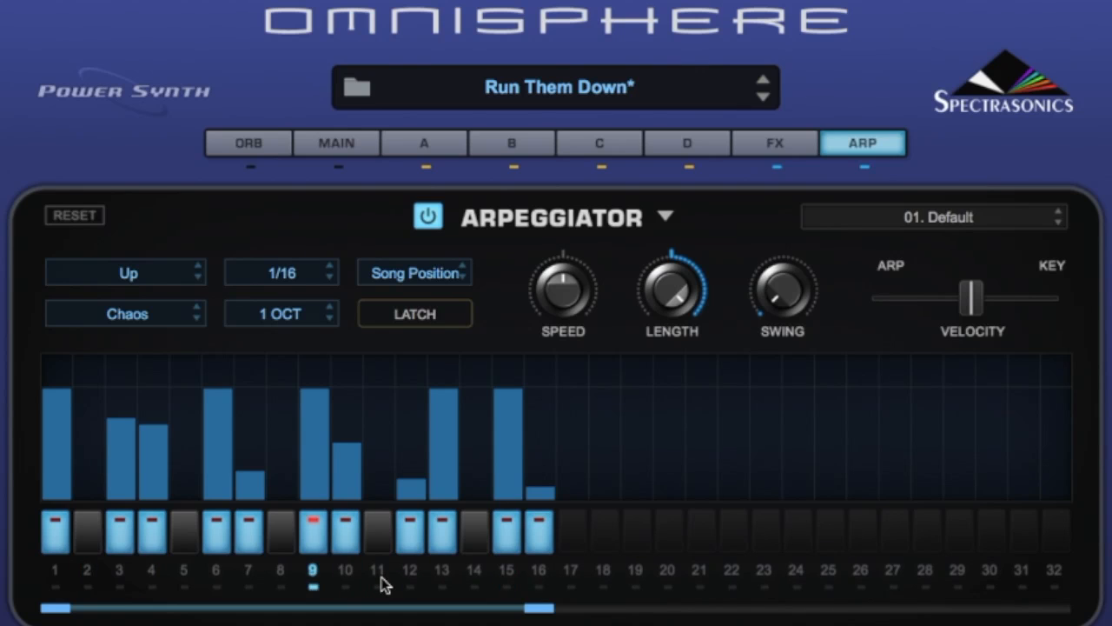
Step: Try a 2 OCT range for the arpeggiator and return it to 1 OCT
click(301, 311)
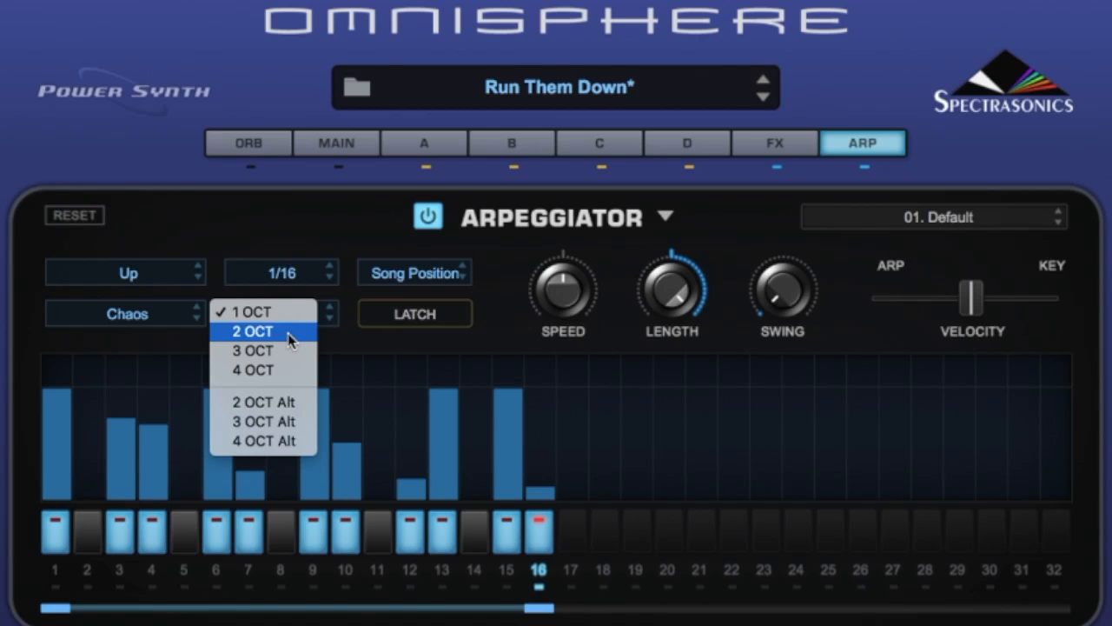
click(284, 333)
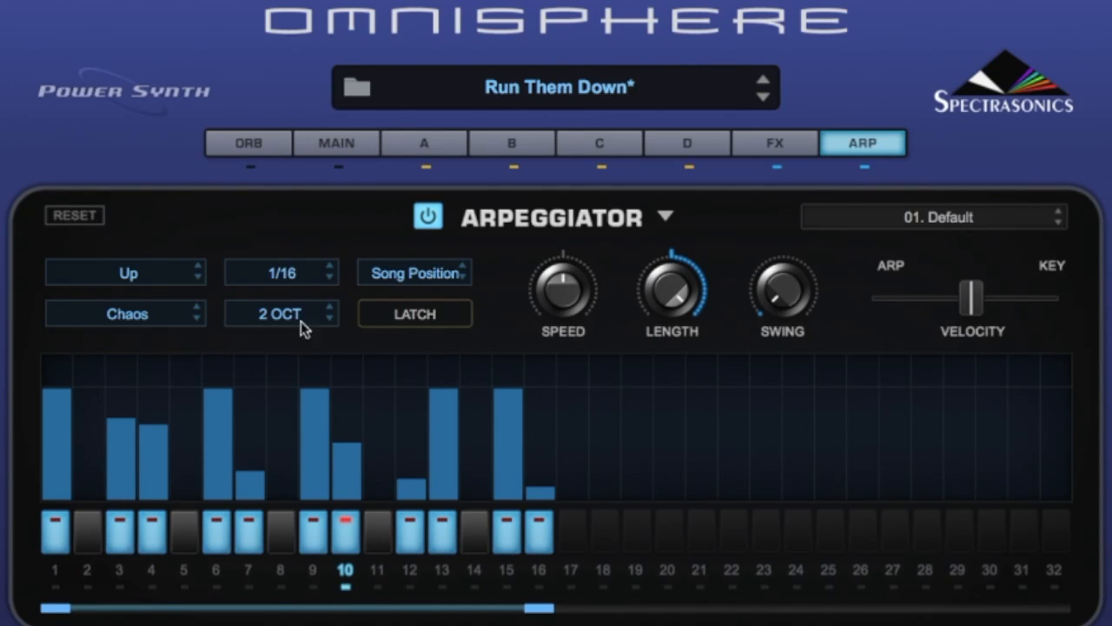
click(294, 315)
click(296, 291)
Step: Set the pattern playback to Loop and shorten the arpeggiator pattern to a single step
click(139, 316)
click(96, 290)
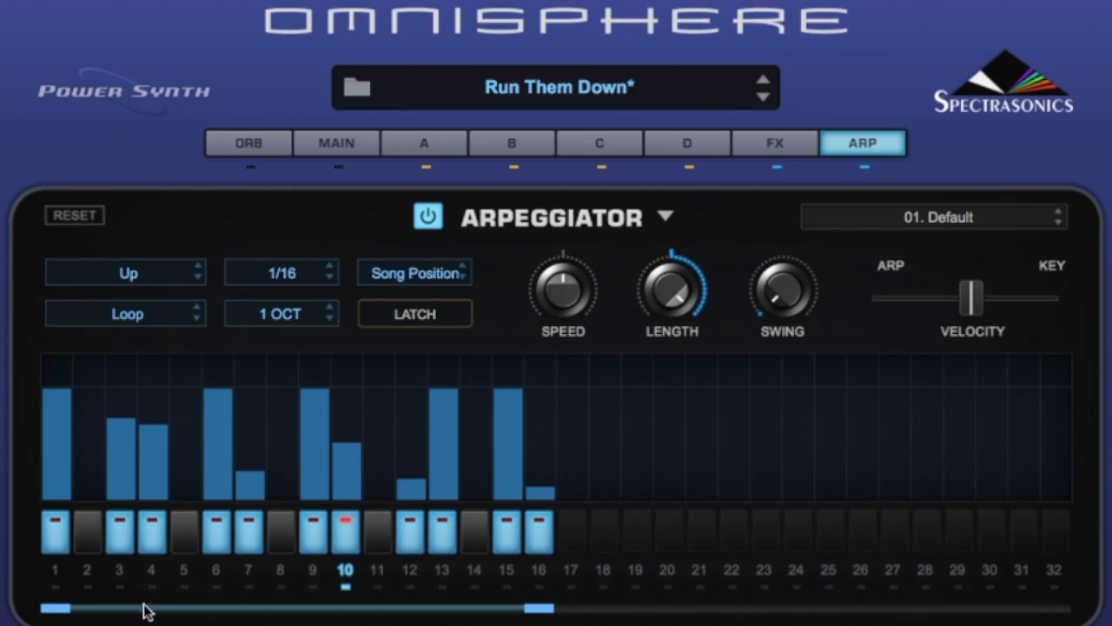
drag(561, 615, 61, 609)
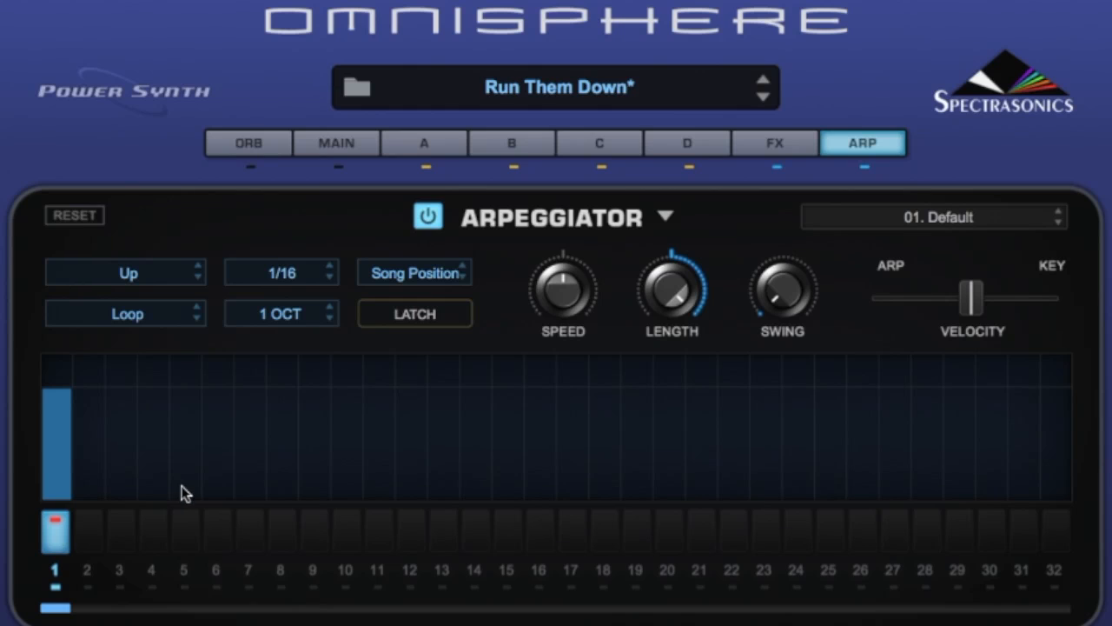
Step: Try the 2 OCT, 3 OCT, 4 OCT and 4 OCT Alt ranges in turn, and restore the 1 OCT range
click(298, 315)
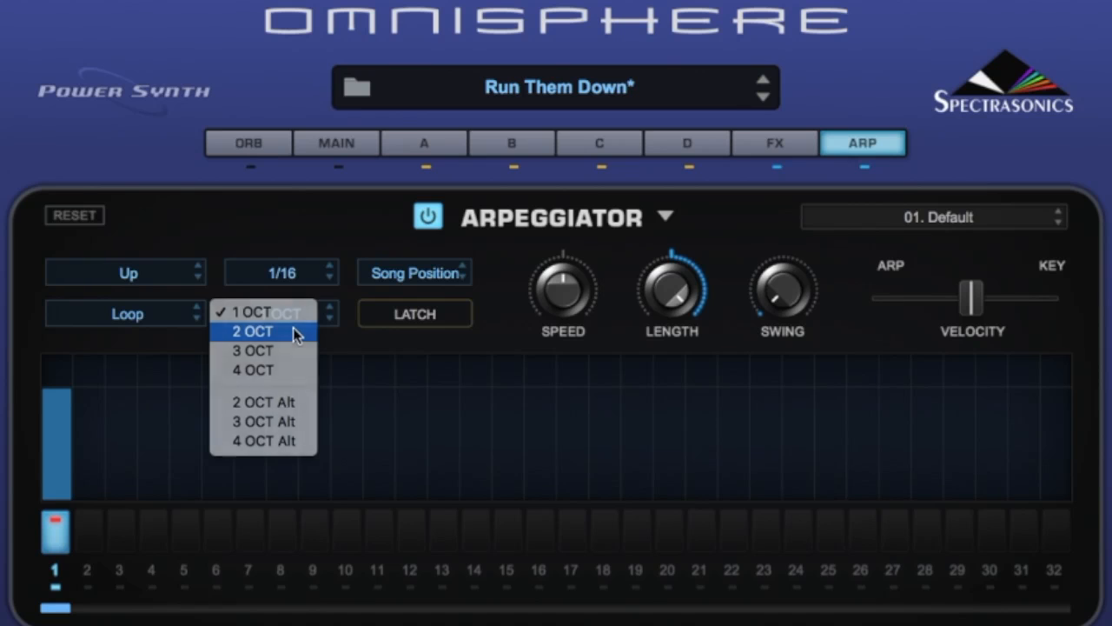
click(295, 330)
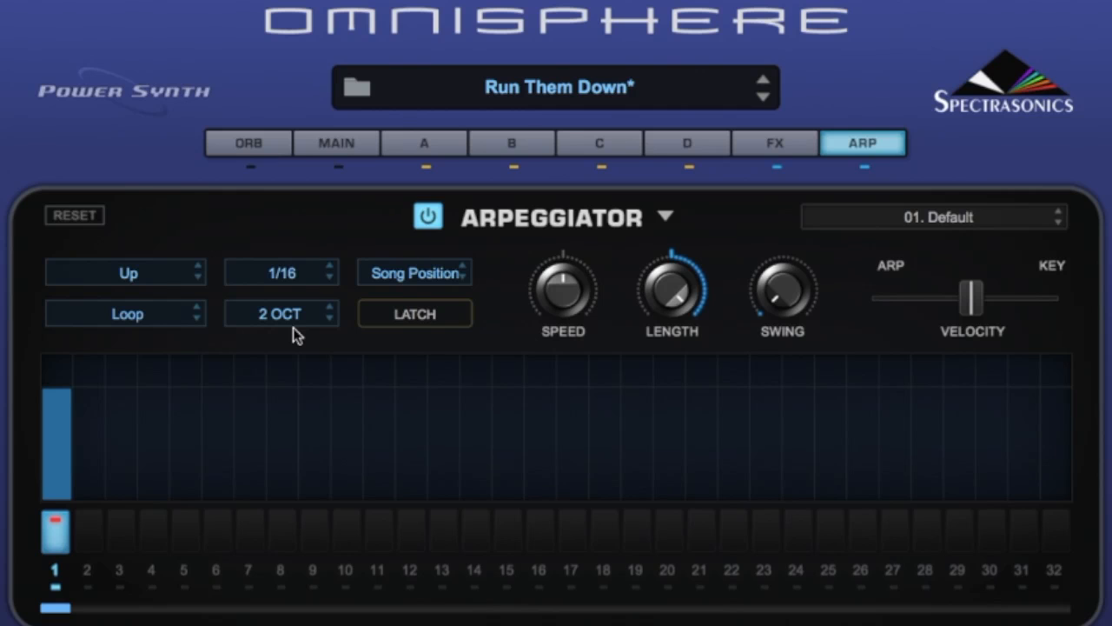
click(295, 318)
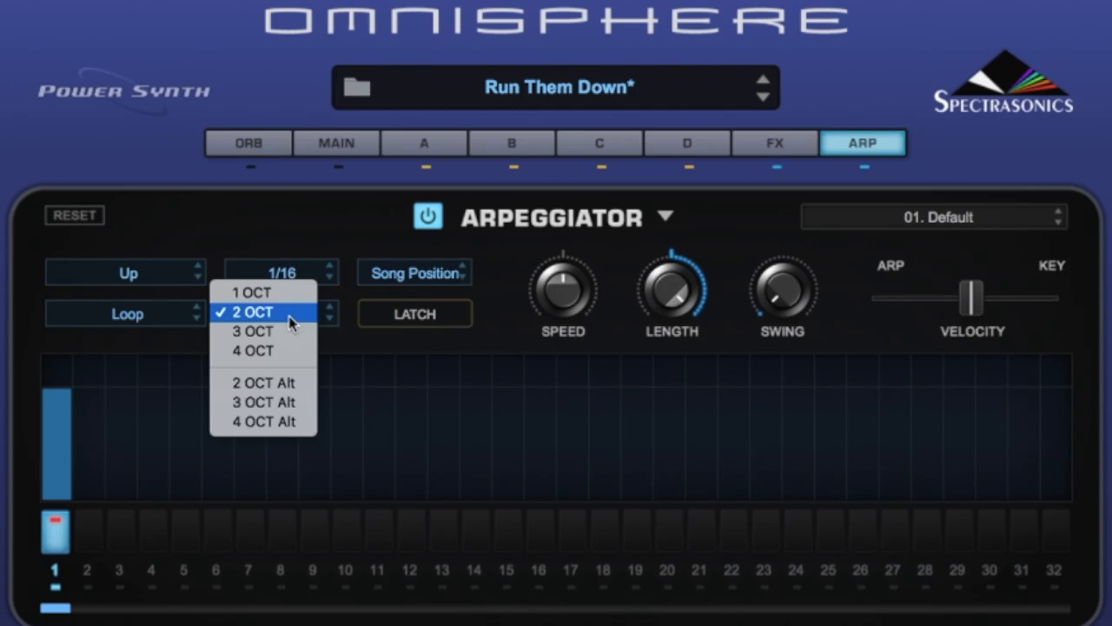
click(292, 335)
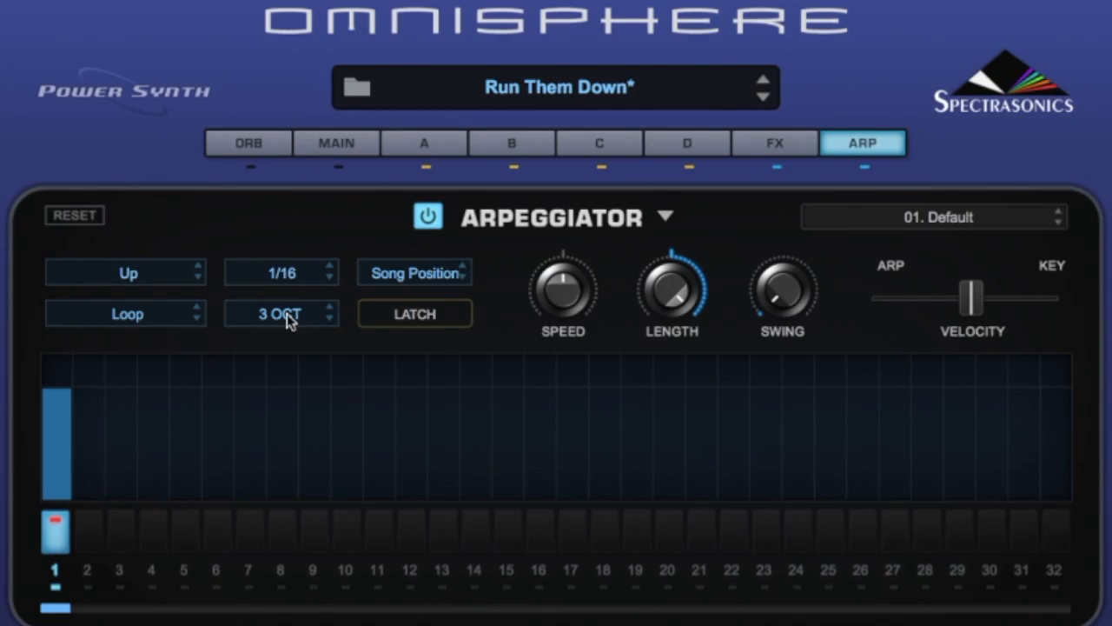
click(287, 315)
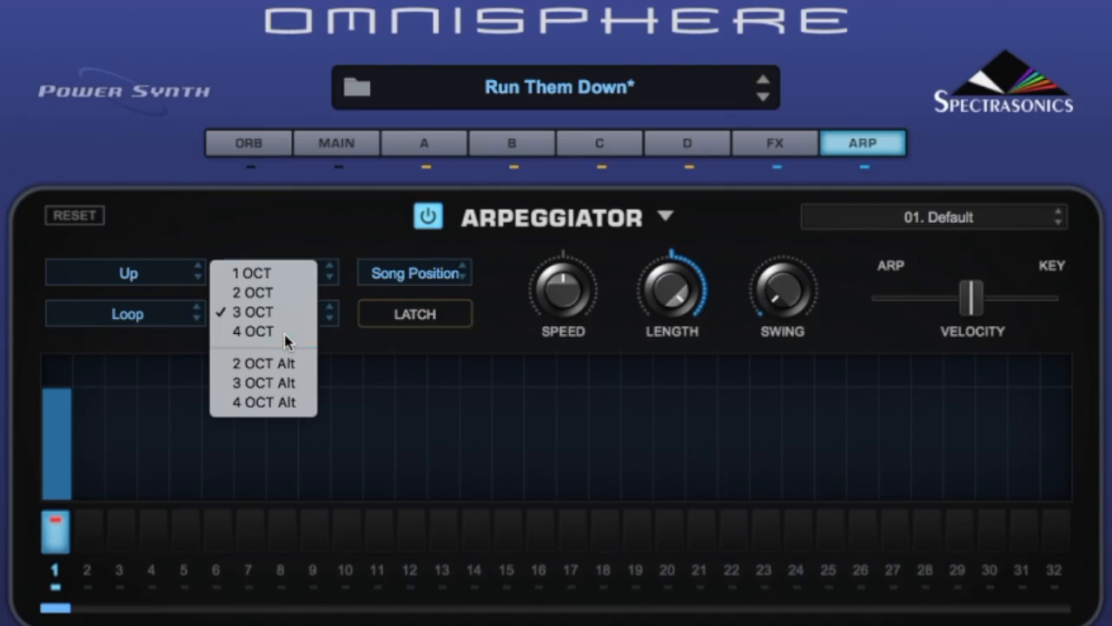
click(285, 339)
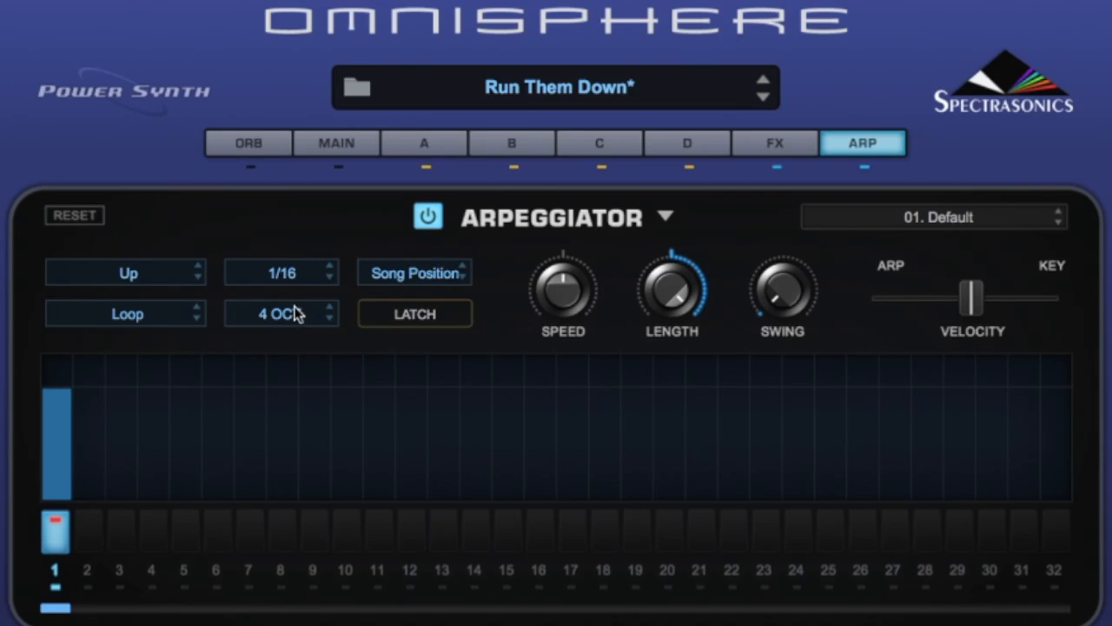
click(294, 314)
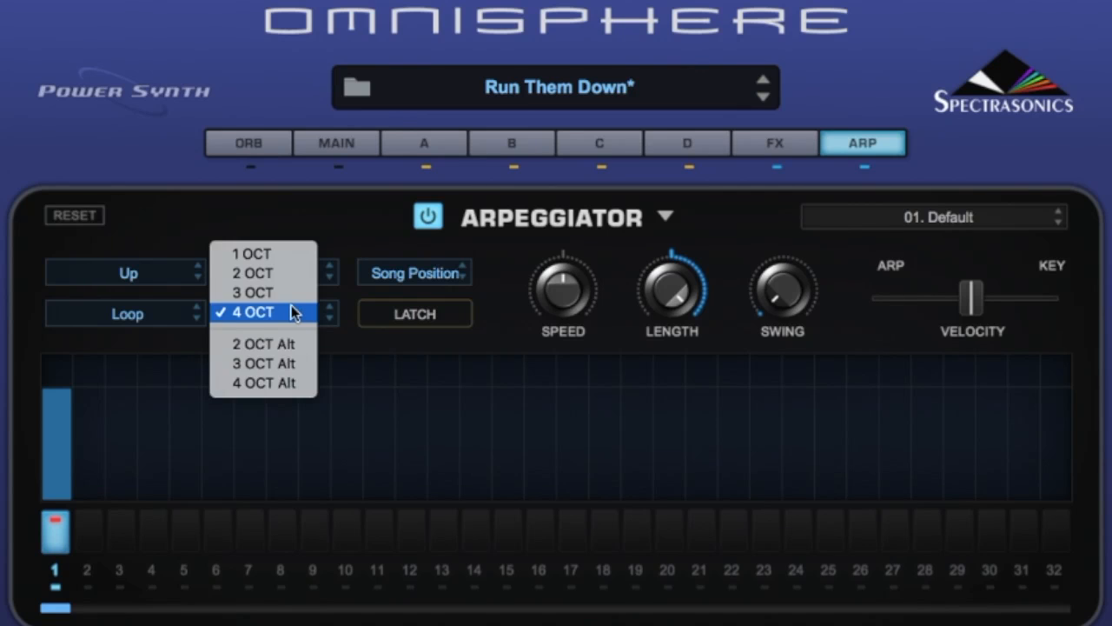
click(283, 381)
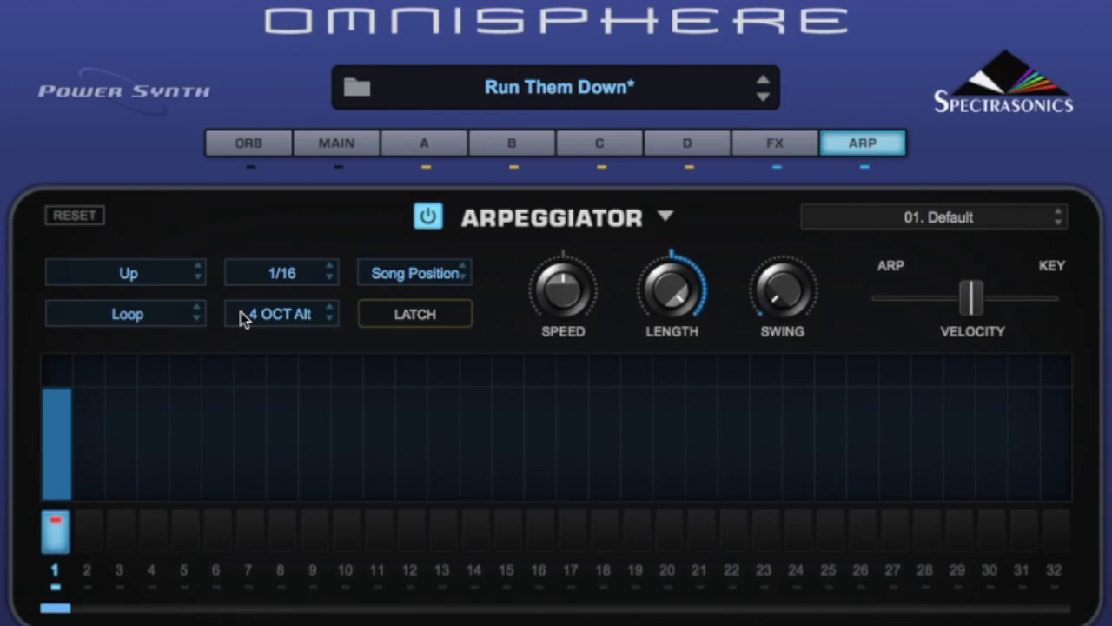
click(270, 317)
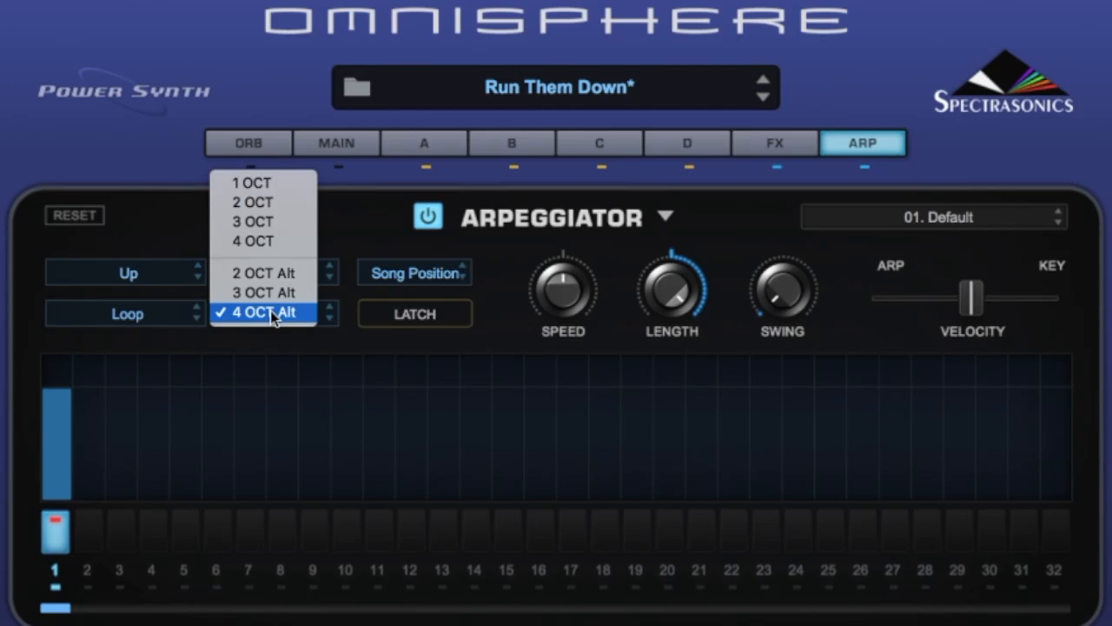
click(304, 184)
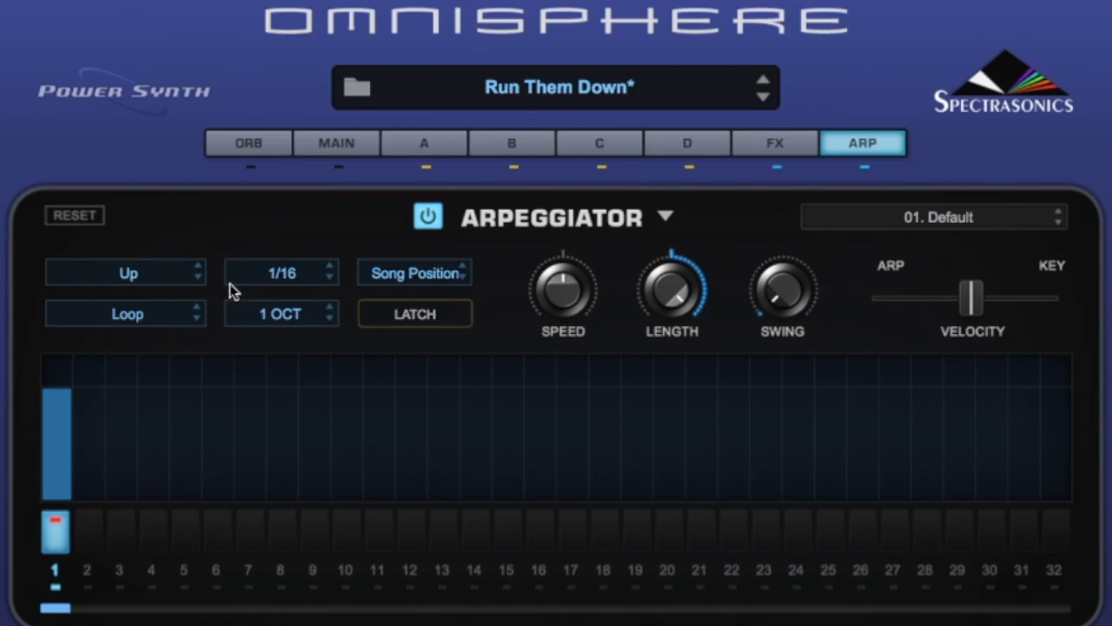
Step: Try the Chord, Up, Down and Up/Down arpeggiator modes in turn
click(137, 286)
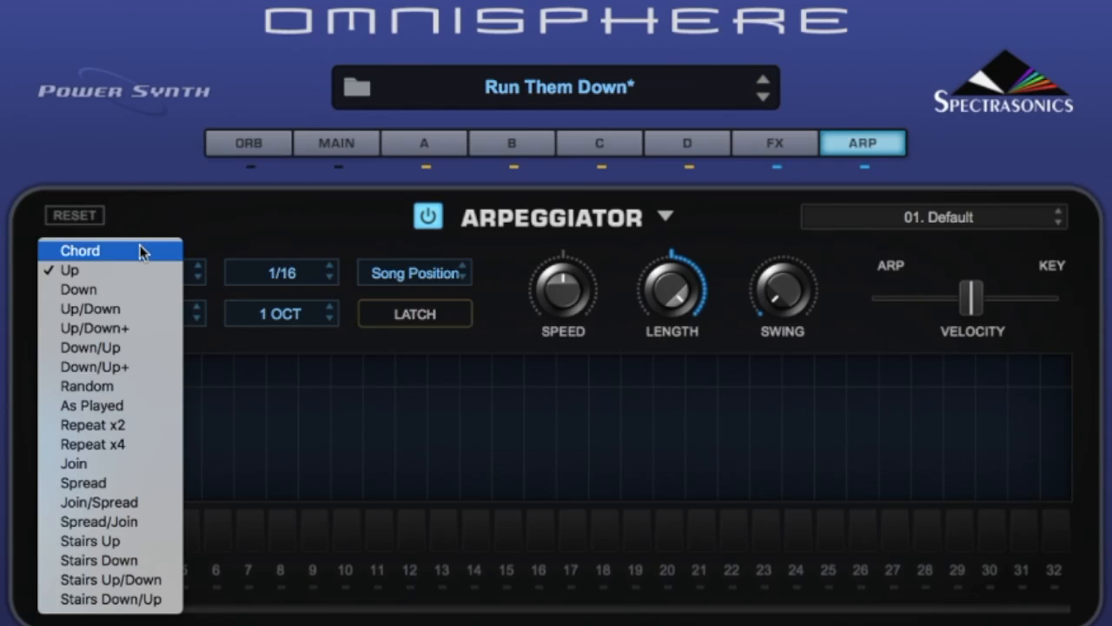
click(142, 251)
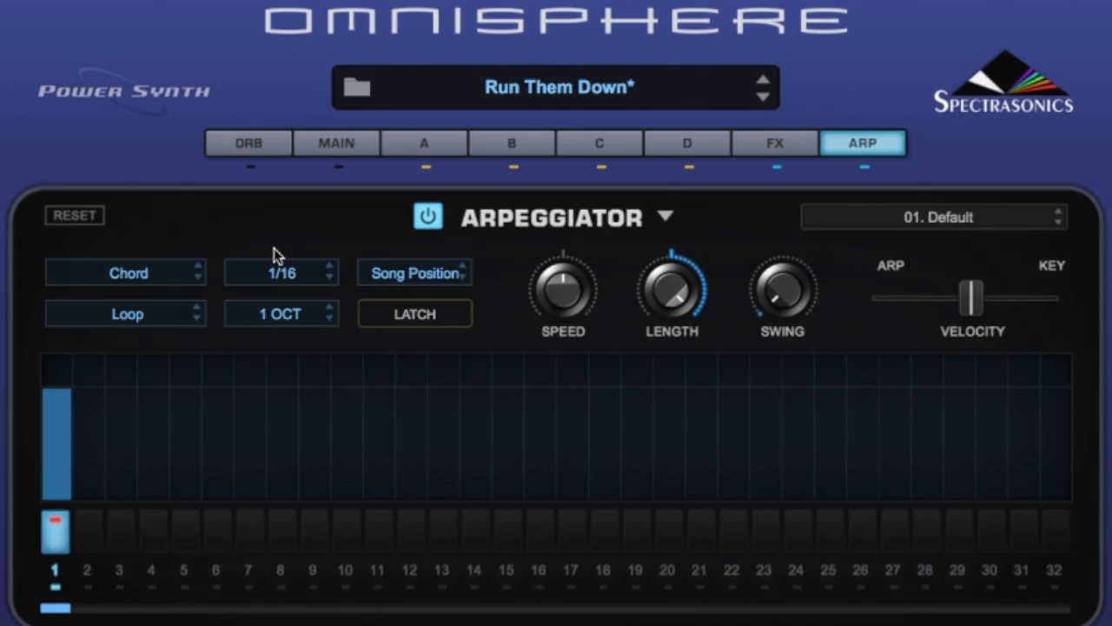
click(152, 269)
click(144, 289)
click(143, 289)
click(151, 291)
click(145, 275)
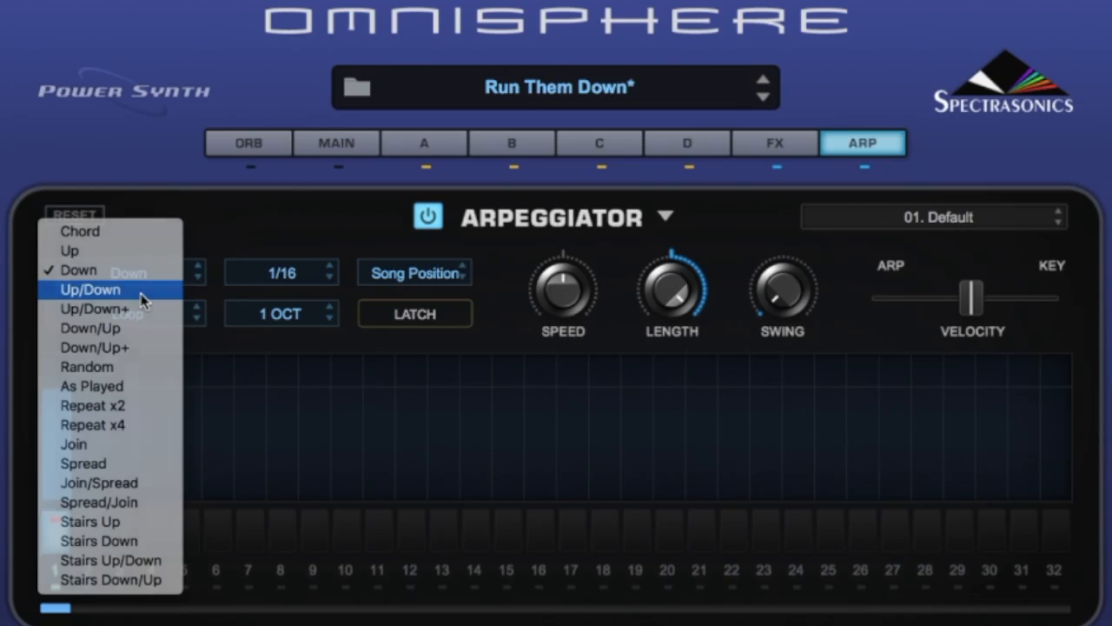
click(141, 295)
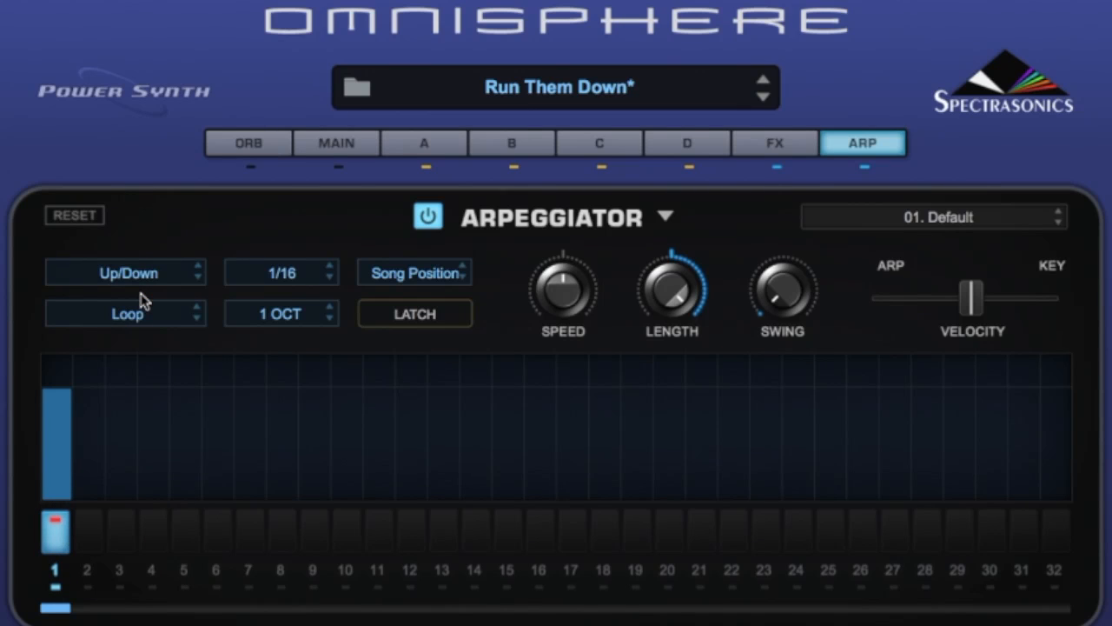
Step: Set the arpeggiator's octave range to 4 OCT and its mode to Up
click(275, 317)
click(270, 376)
click(116, 272)
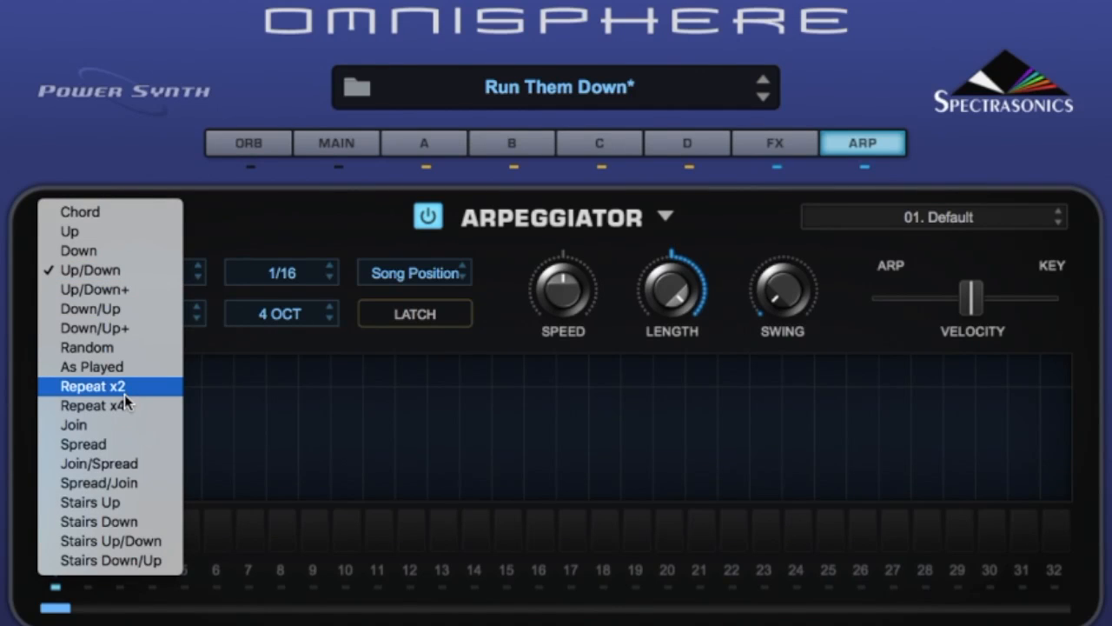
click(110, 231)
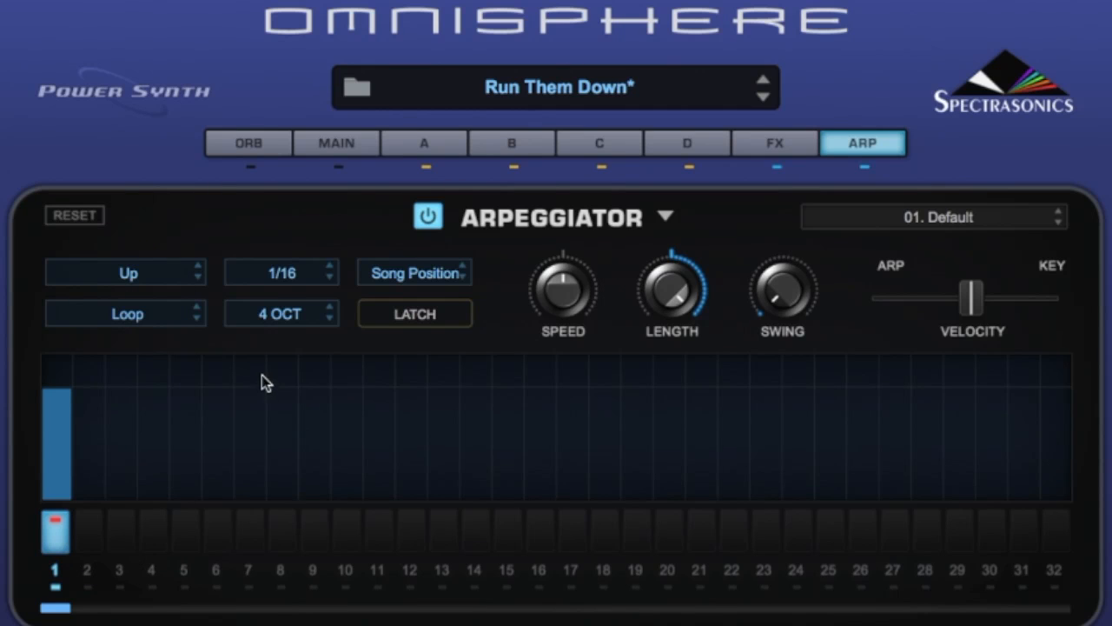
Step: Switch the arpeggiator's Latch on and back off
click(455, 313)
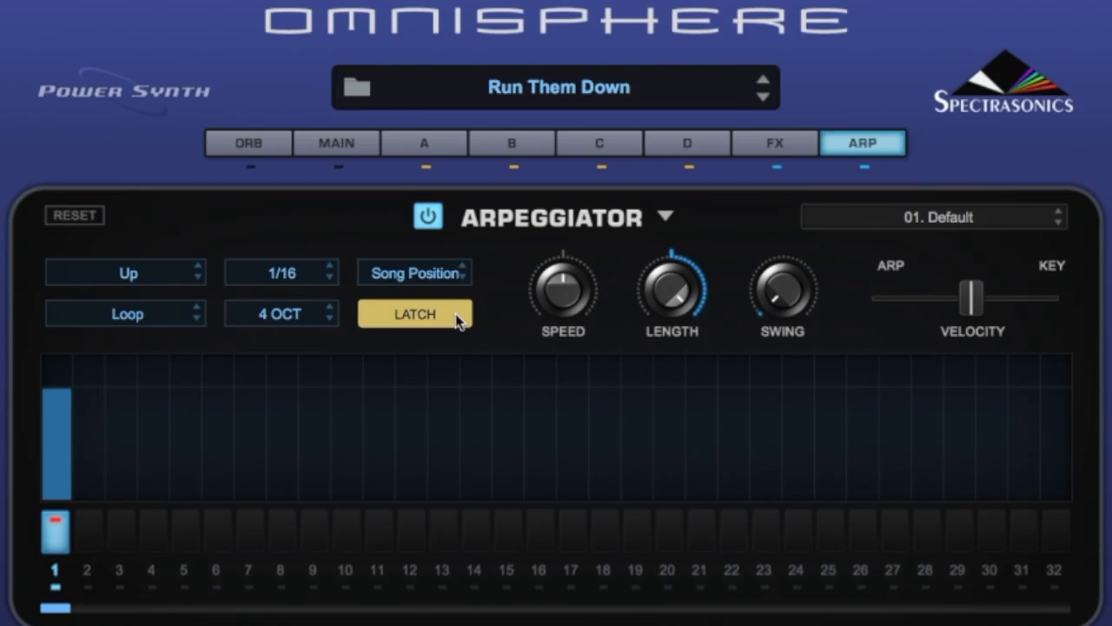
click(457, 318)
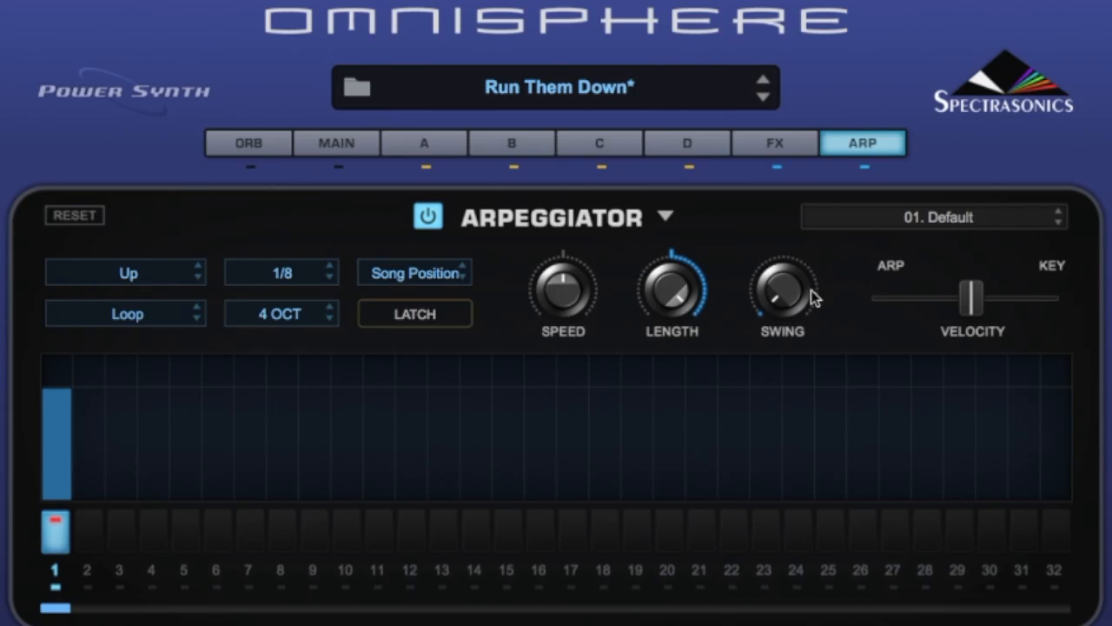
Step: Try the Swing control and a 1/16 clock rate, and return the clock rate to 1/8
mouse_move(782, 300)
mouse_down()
mouse_move(774, 294)
mouse_move(776, 304)
mouse_up()
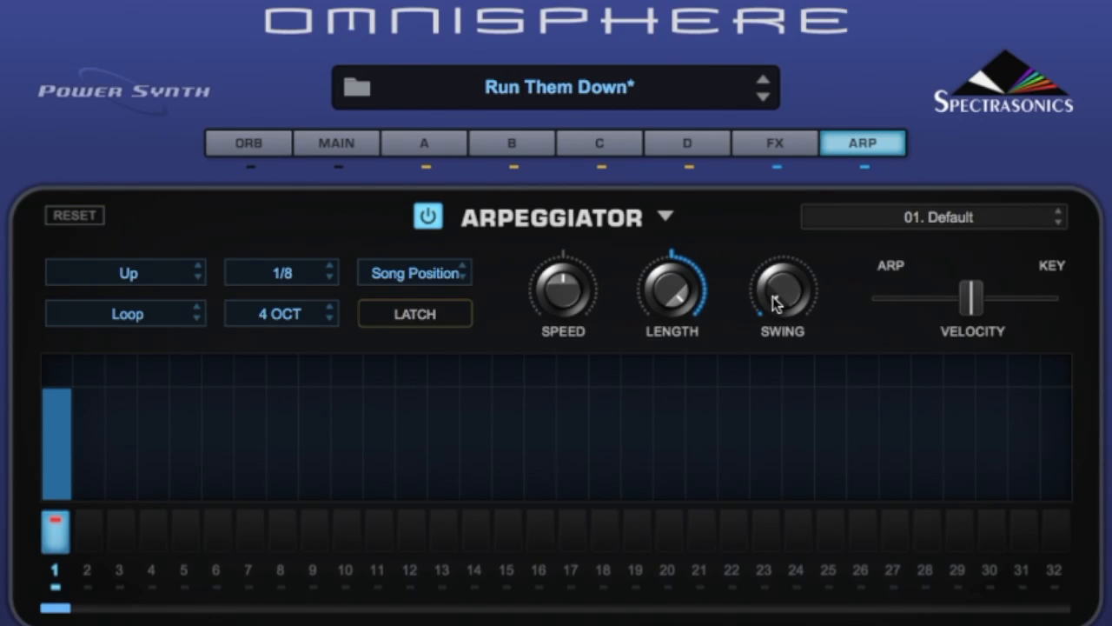
click(286, 284)
click(283, 294)
click(291, 287)
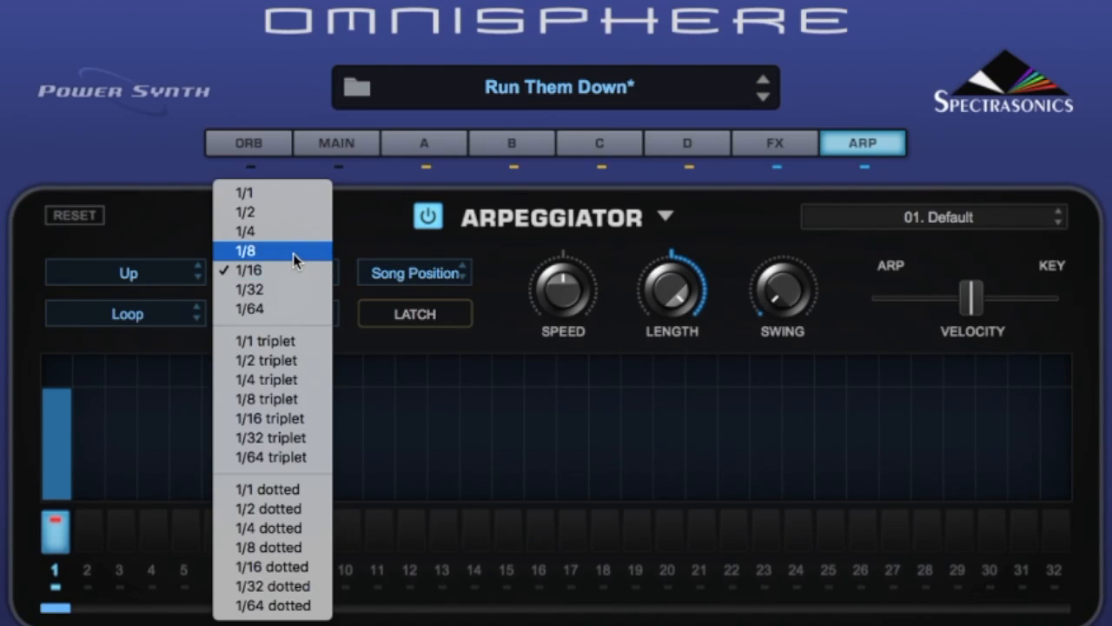
click(293, 253)
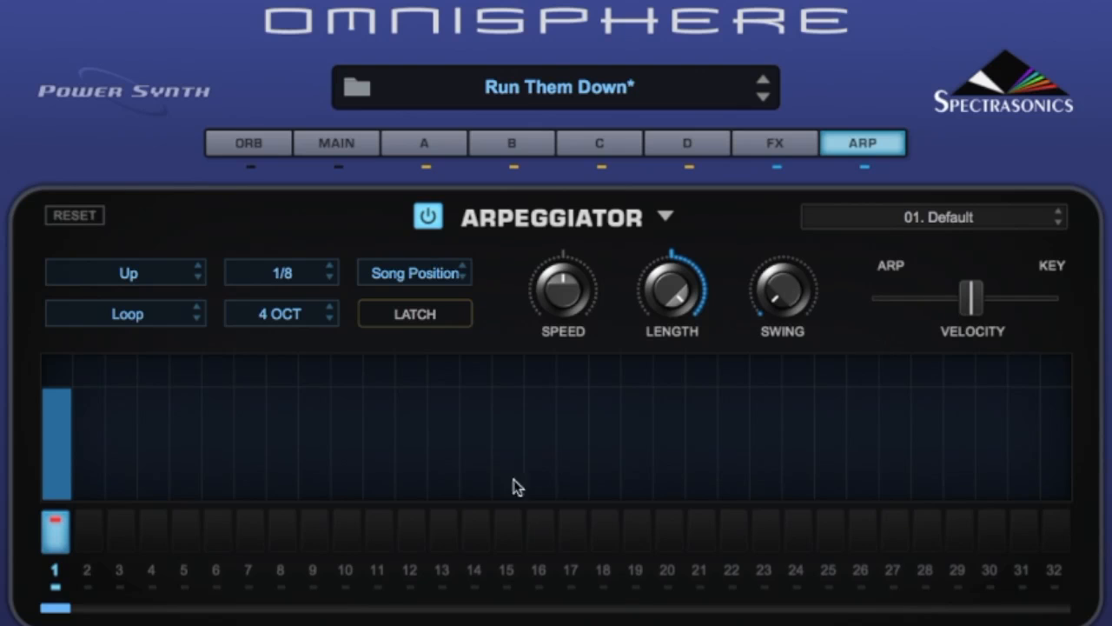
Step: Extend the arpeggiator pattern to two steps and set step 2's velocity slightly below step 1's
mouse_move(63, 608)
mouse_down()
mouse_move(298, 605)
mouse_move(2, 616)
mouse_move(94, 610)
mouse_move(82, 596)
mouse_move(78, 615)
mouse_up()
drag(90, 486, 103, 399)
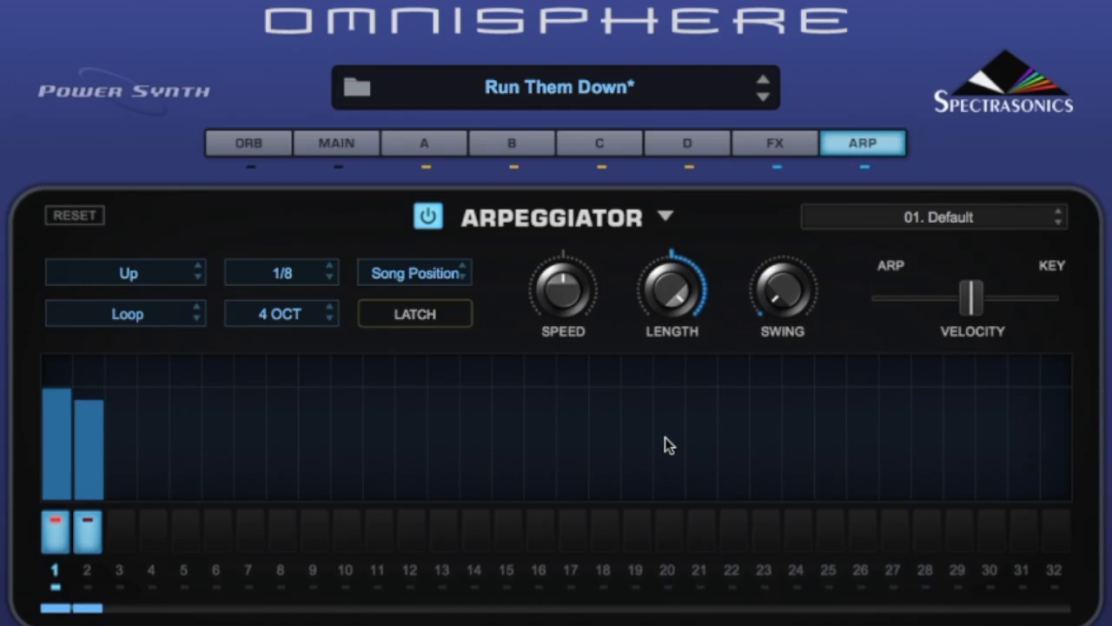
Step: Set the arpeggiator's clock rate to 1/16 and try out the Swing and Speed controls
mouse_move(786, 296)
mouse_down()
mouse_move(819, 78)
mouse_move(793, 304)
mouse_up()
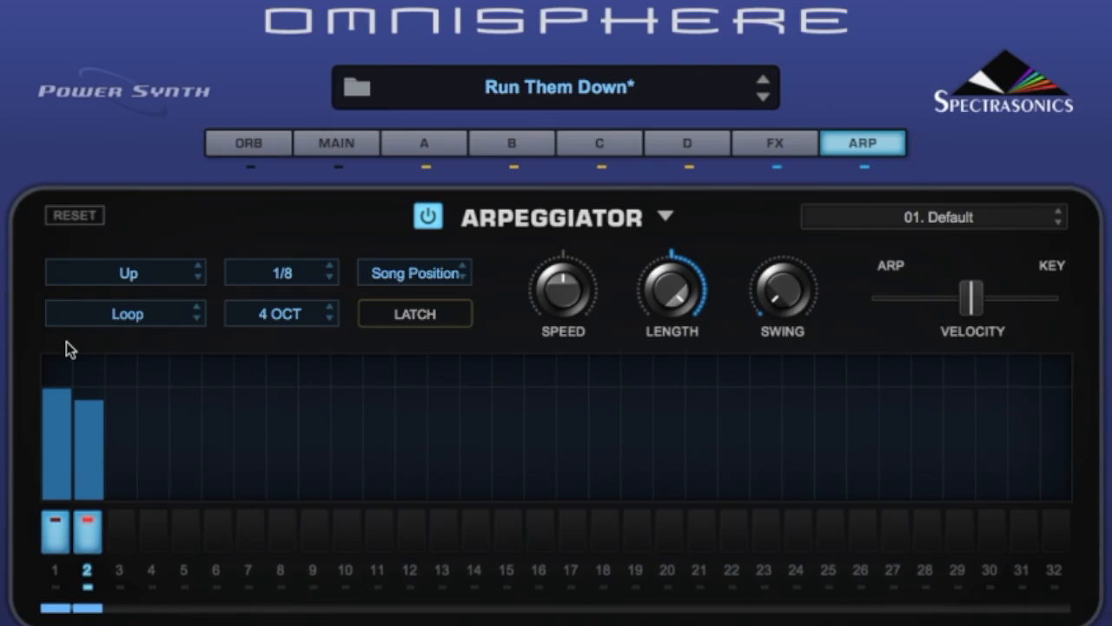
click(295, 274)
click(295, 289)
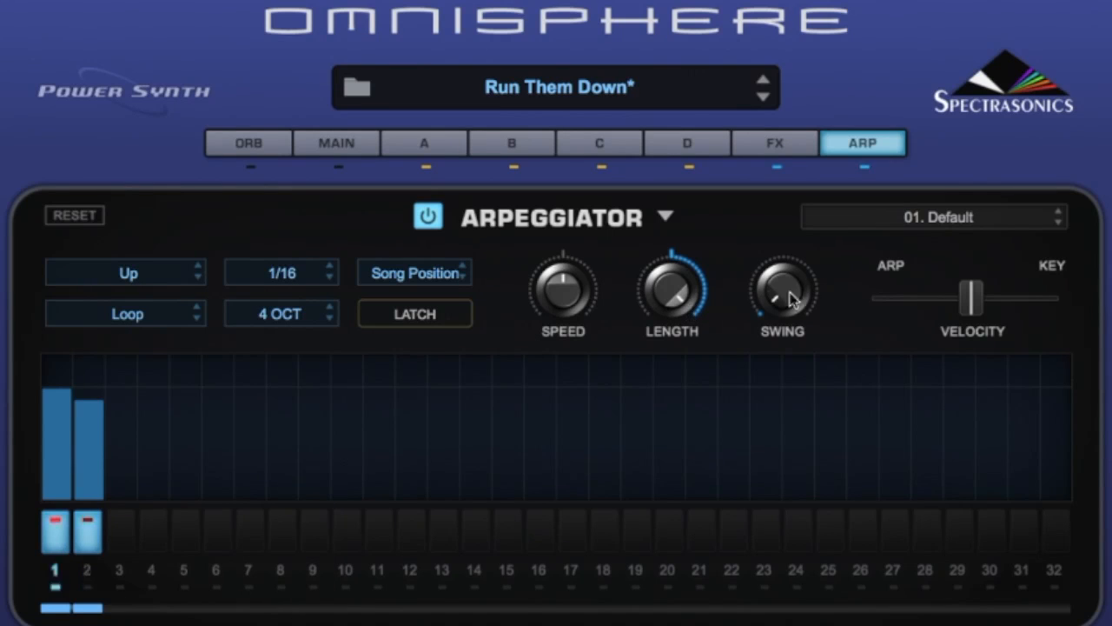
drag(790, 302, 768, 382)
drag(560, 291, 564, 401)
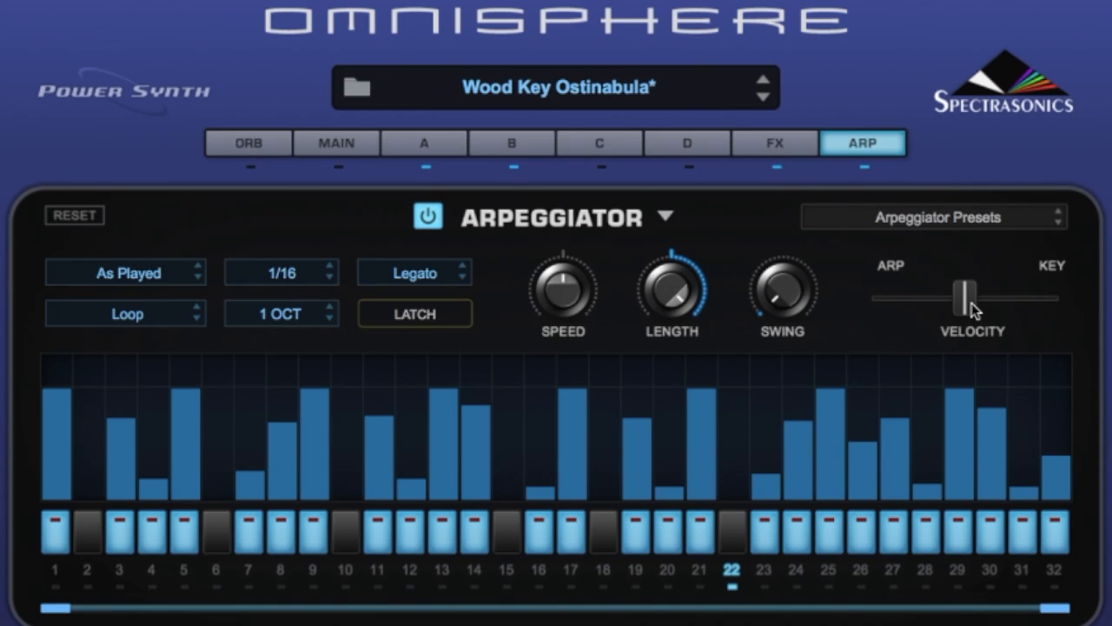
Step: Set the arpeggiator's Velocity balance fully to KEY in the Wood Key Ostinabula patch
drag(962, 306, 1078, 300)
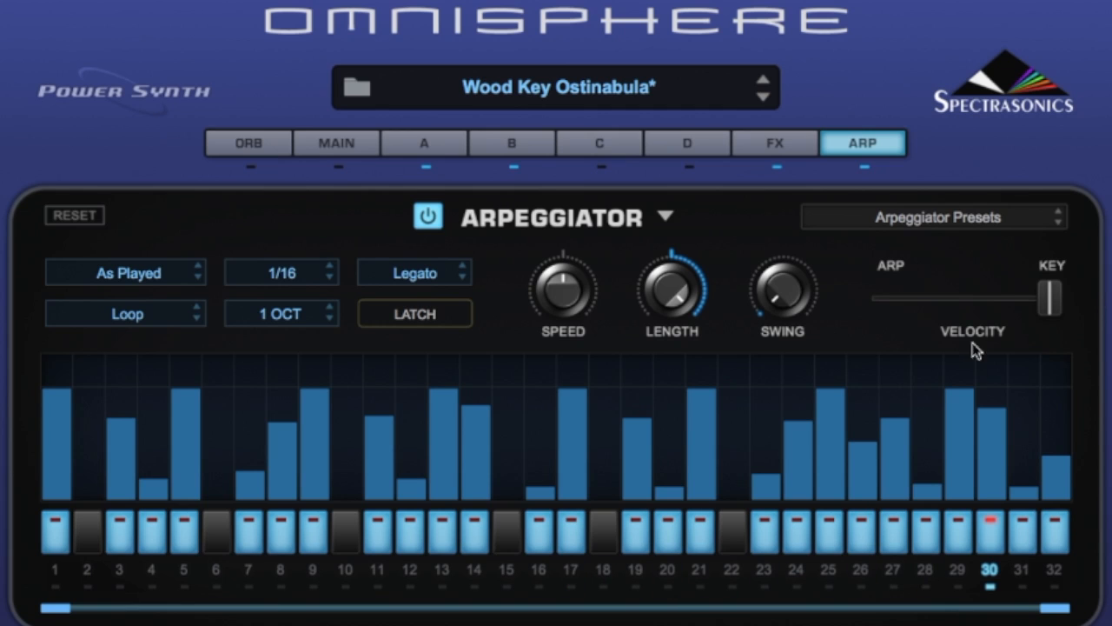
Step: Try the arpeggiator's Velocity balance fully at ARP and set it midway between ARP and KEY
drag(1050, 298, 881, 297)
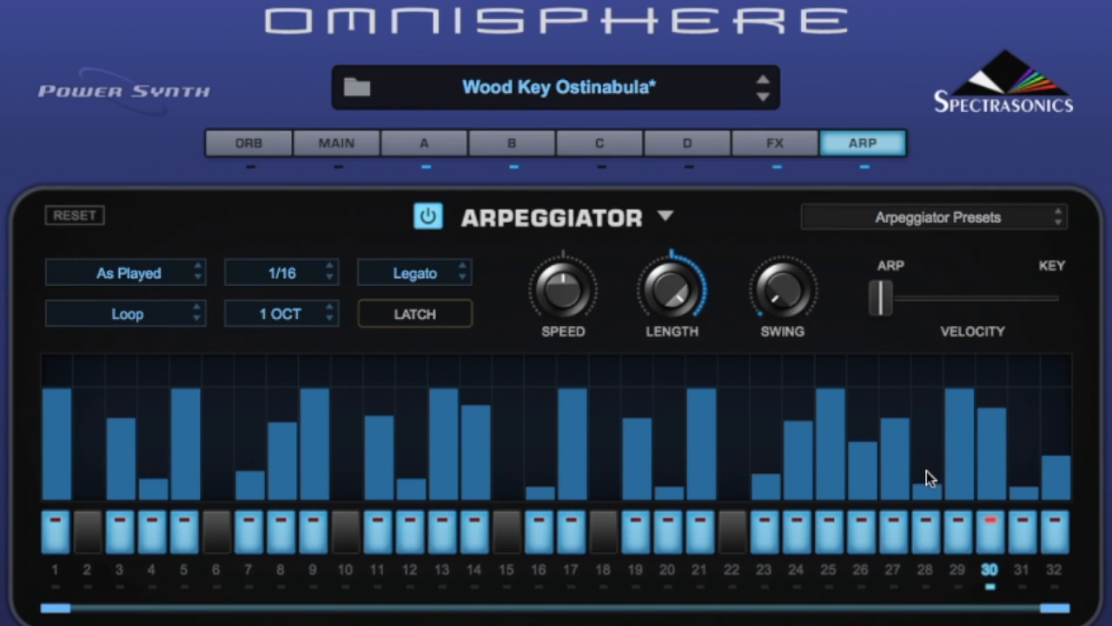
drag(950, 444, 953, 461)
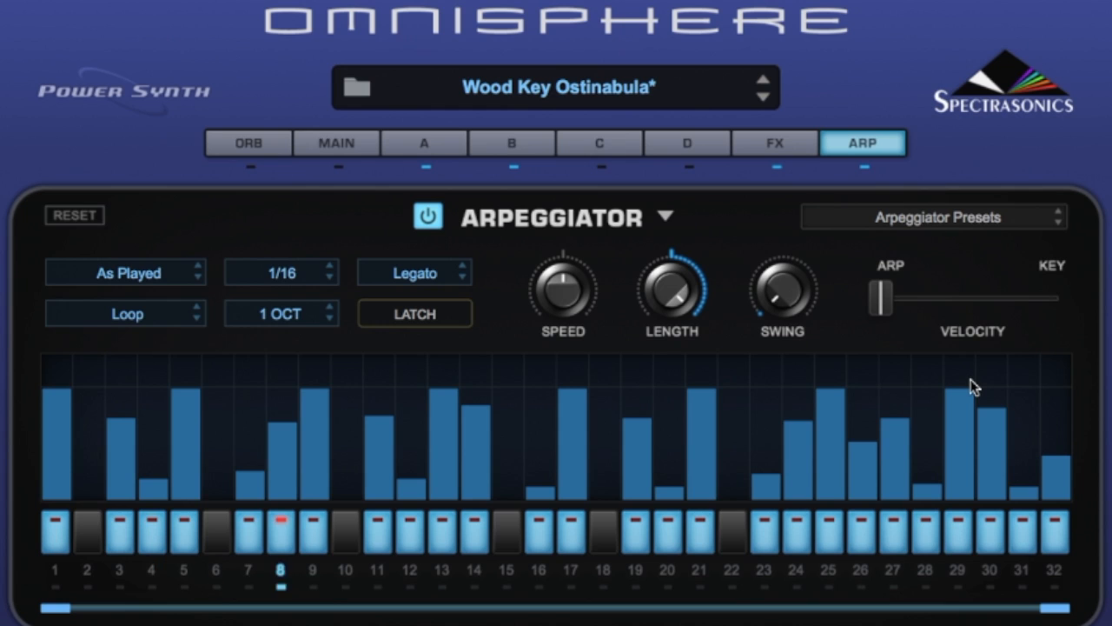
drag(876, 276, 973, 276)
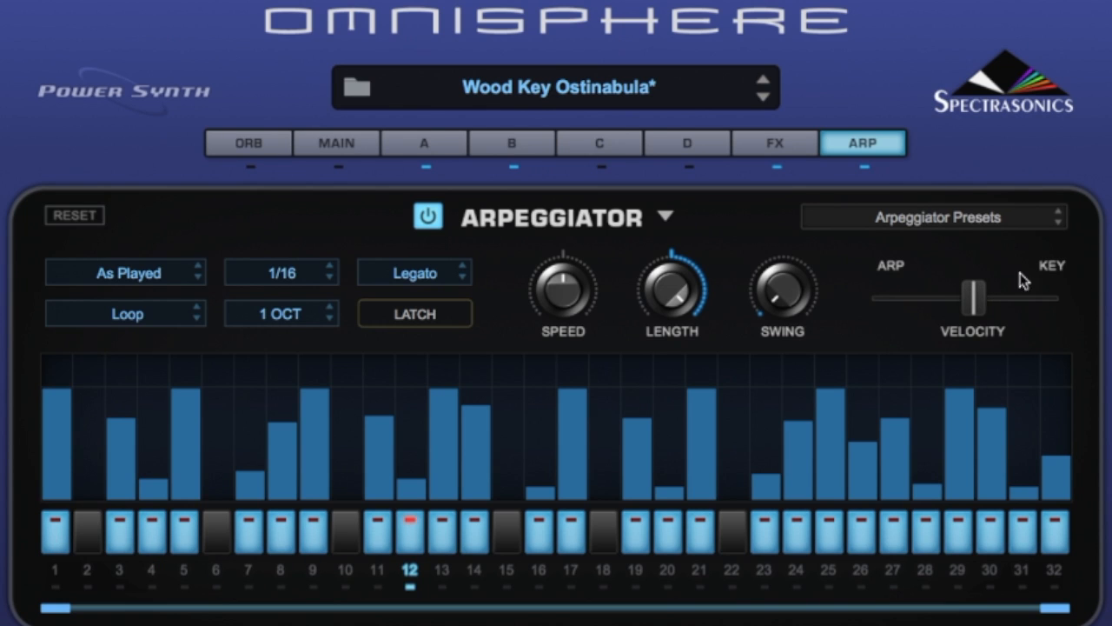
mouse_move(984, 309)
mouse_down()
mouse_move(960, 301)
mouse_move(972, 299)
mouse_up()
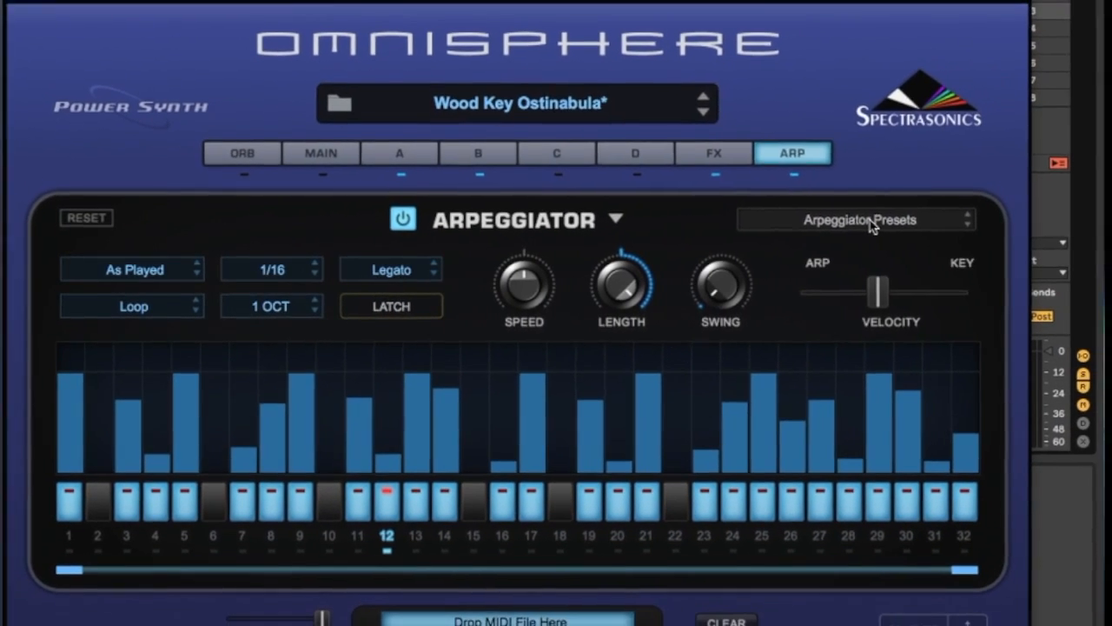
Step: Try the Arps category's arpeggiator presets ARP - Fall to Get Up and ARP - Happy in Three
click(871, 224)
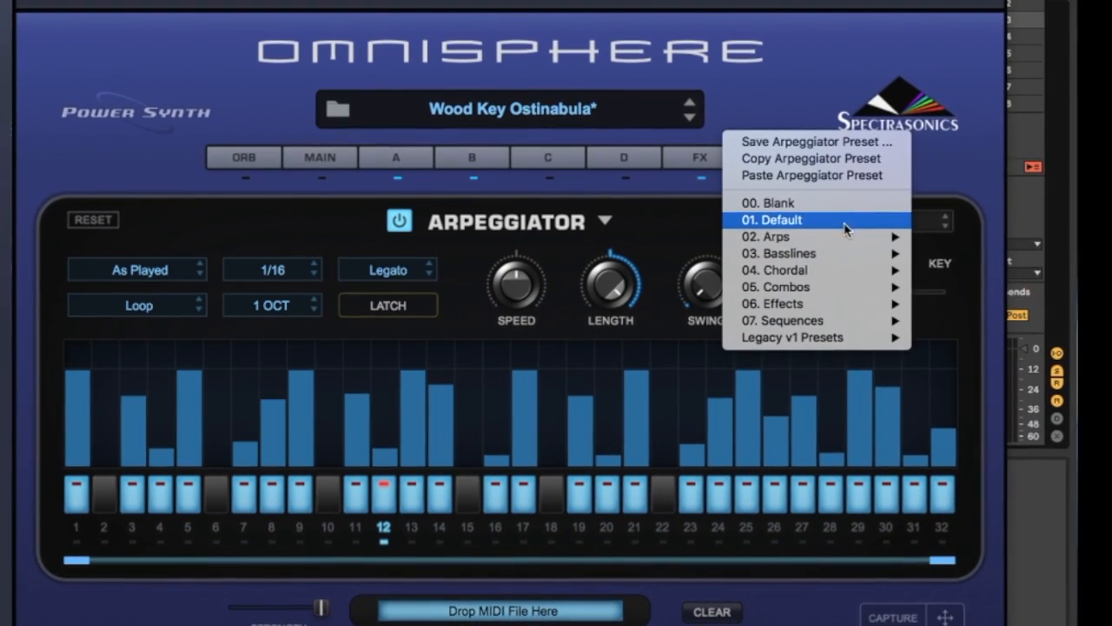
click(935, 193)
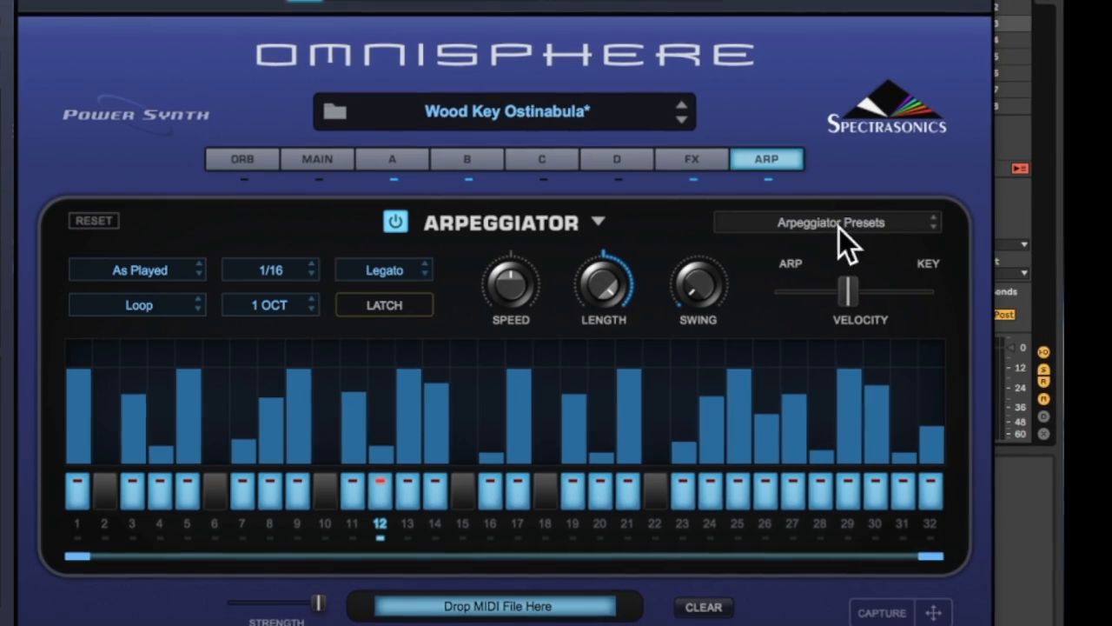
click(816, 223)
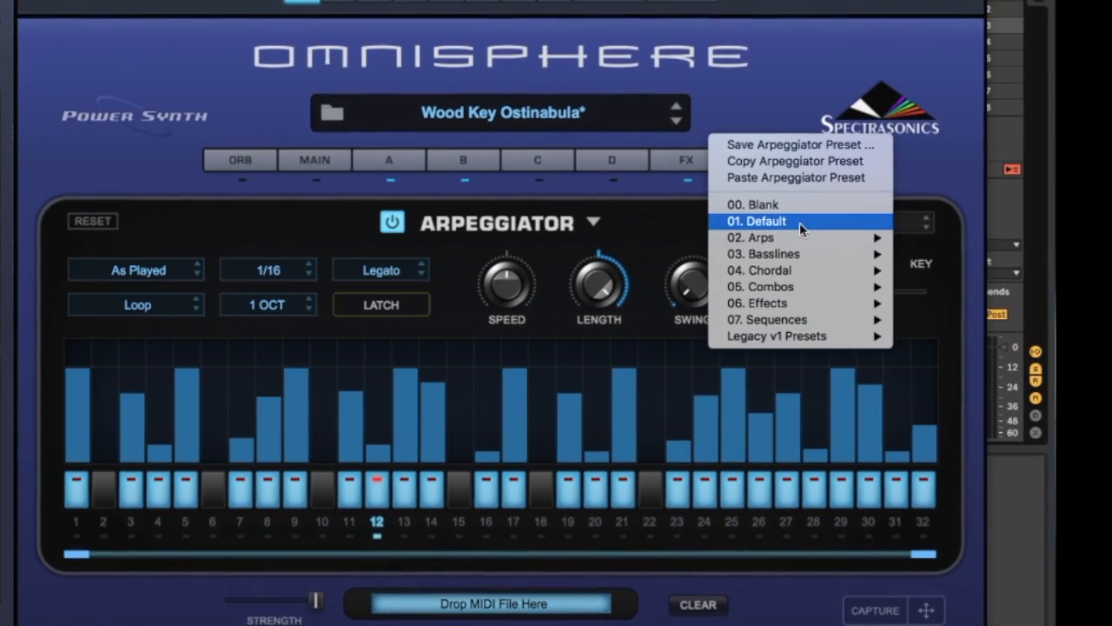
mouse_move(765, 237)
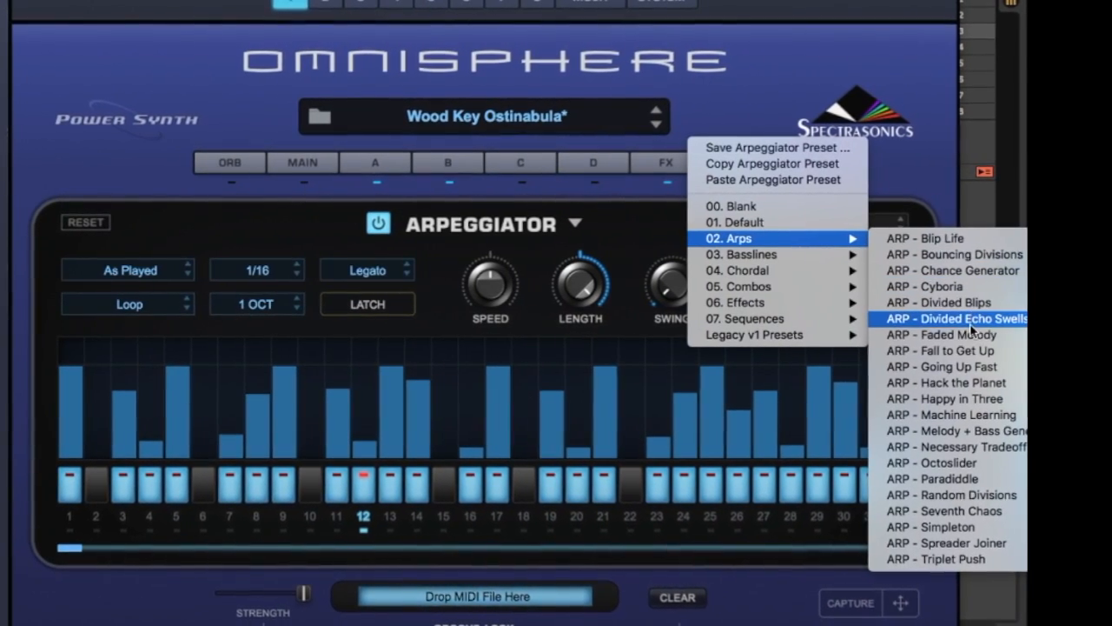
click(953, 350)
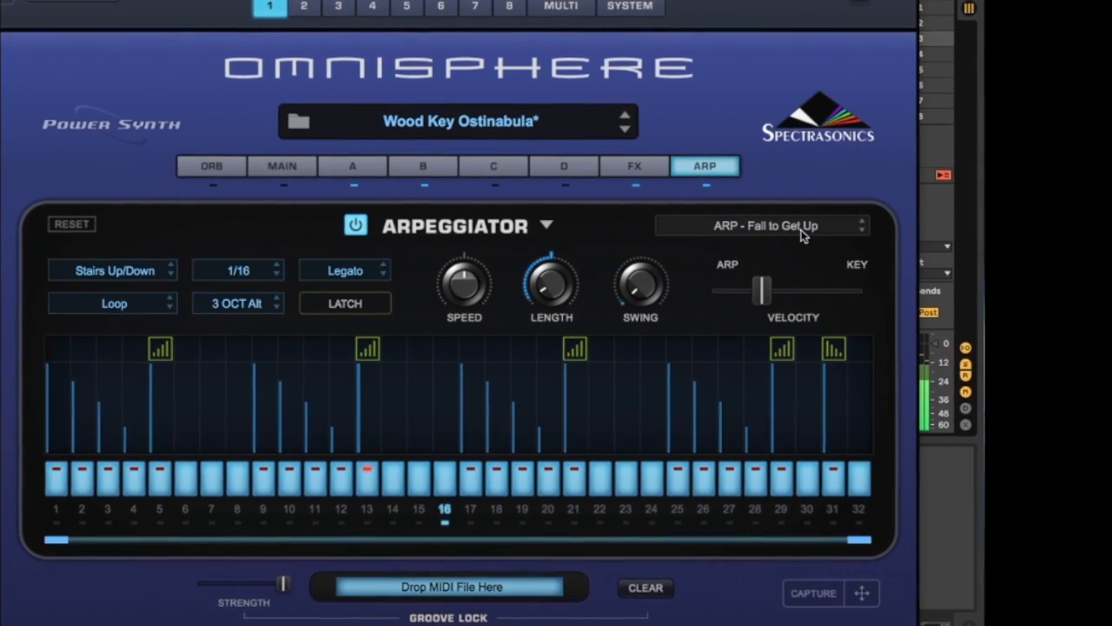
click(765, 224)
mouse_move(737, 227)
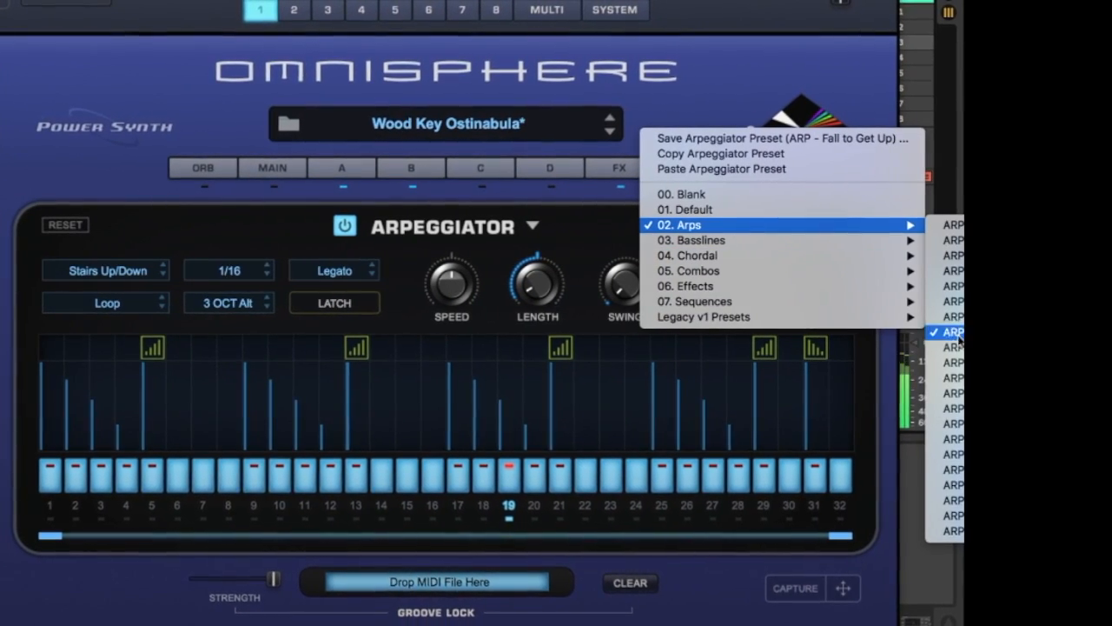
click(964, 379)
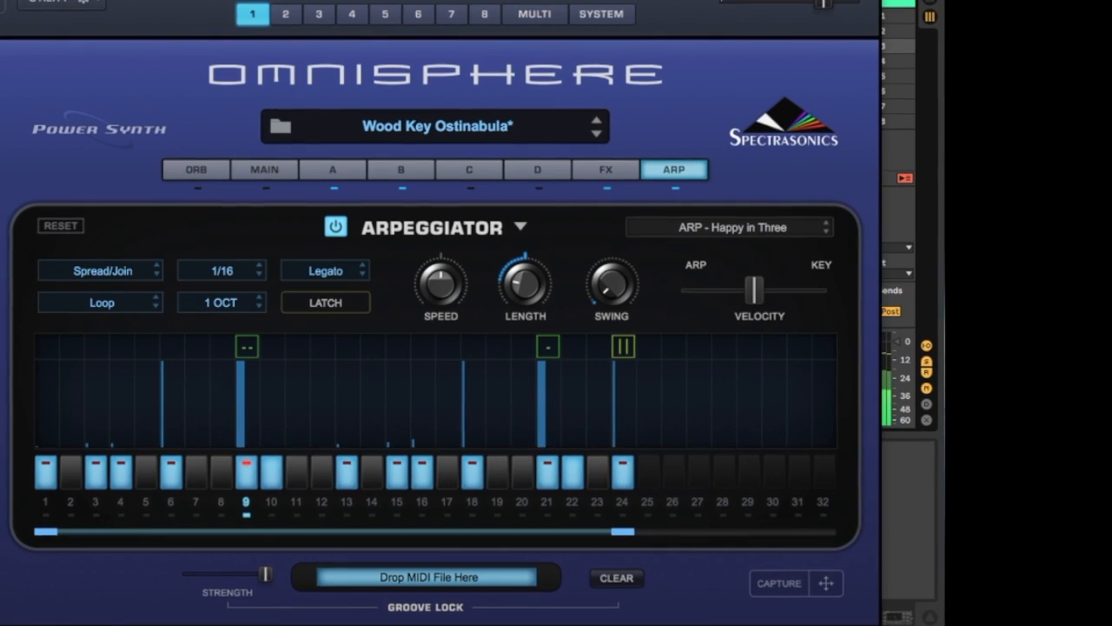
Step: Try the Chordal arpeggiator preset CHORD - Chordies and load CHORD - Groover in its place
click(739, 228)
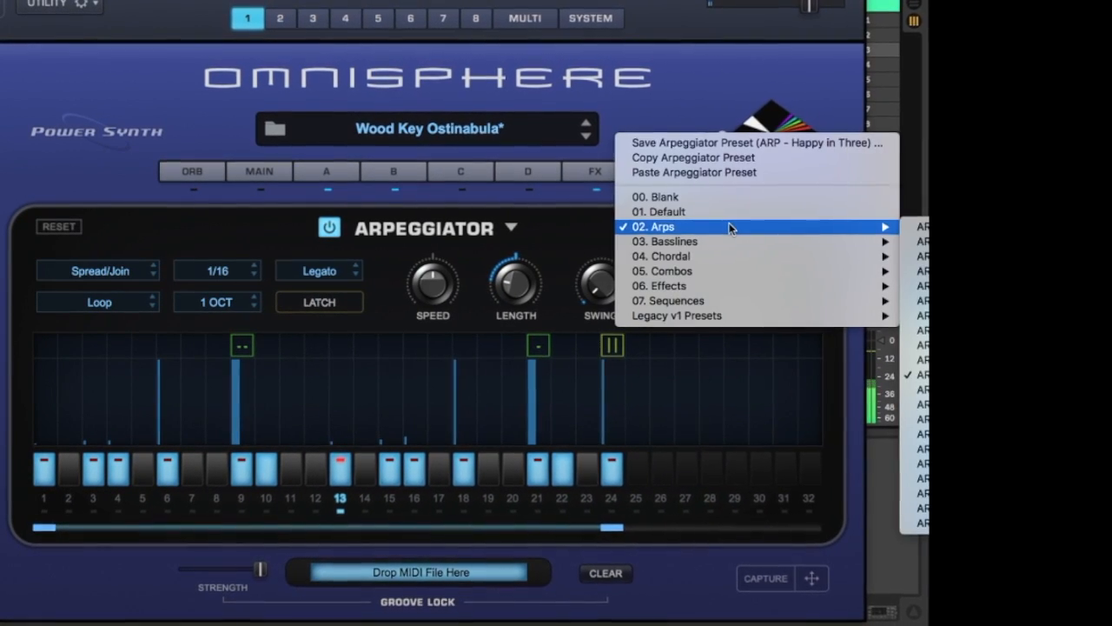
mouse_move(707, 256)
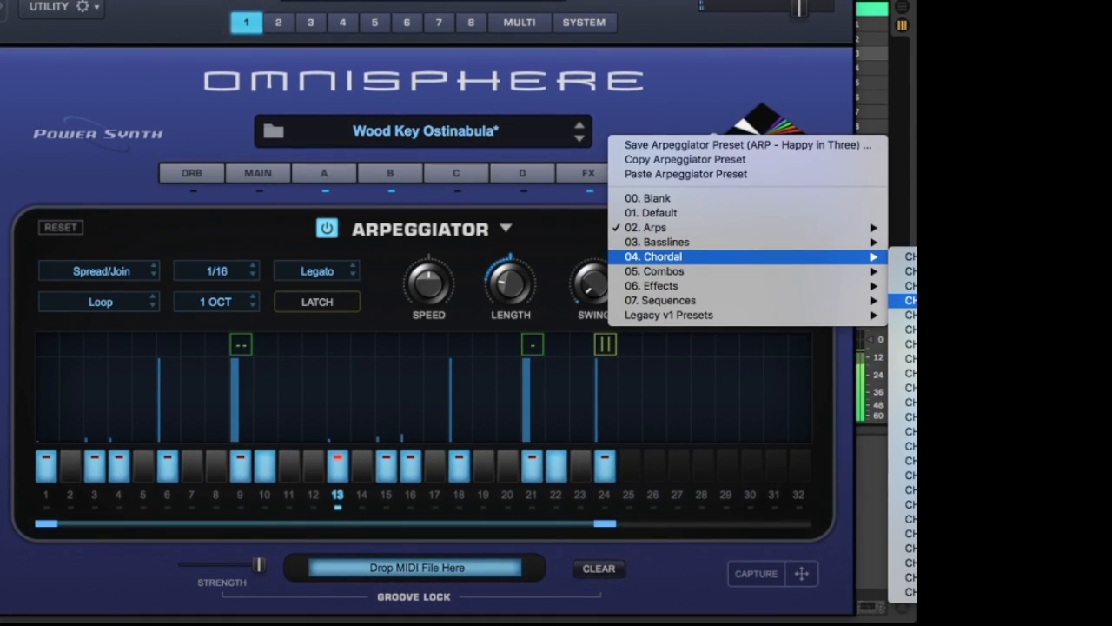
click(917, 285)
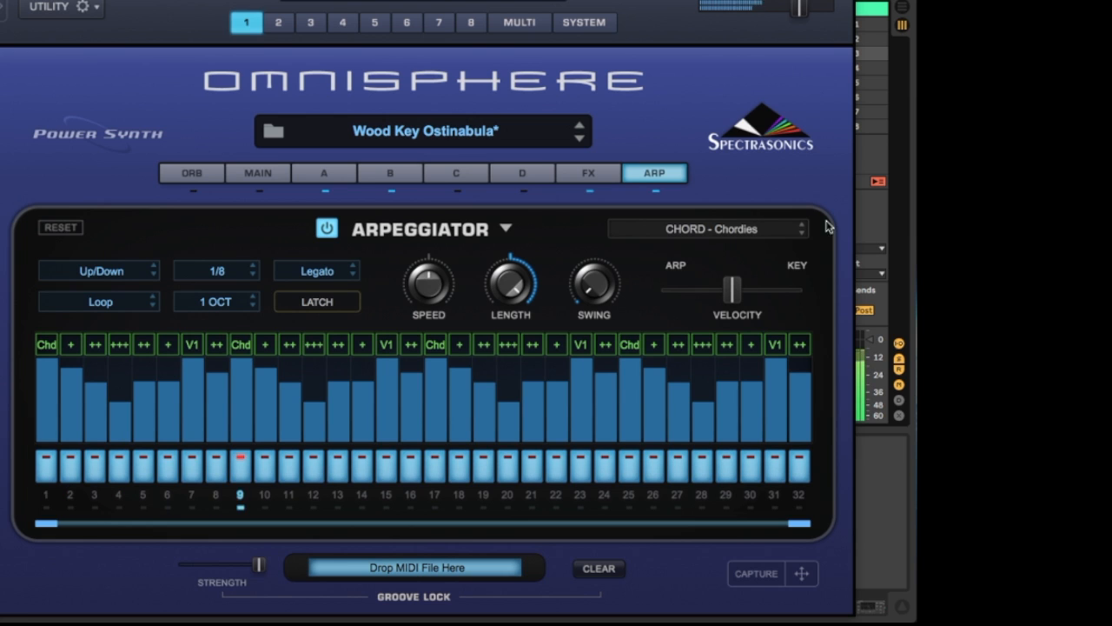
click(708, 229)
mouse_move(708, 229)
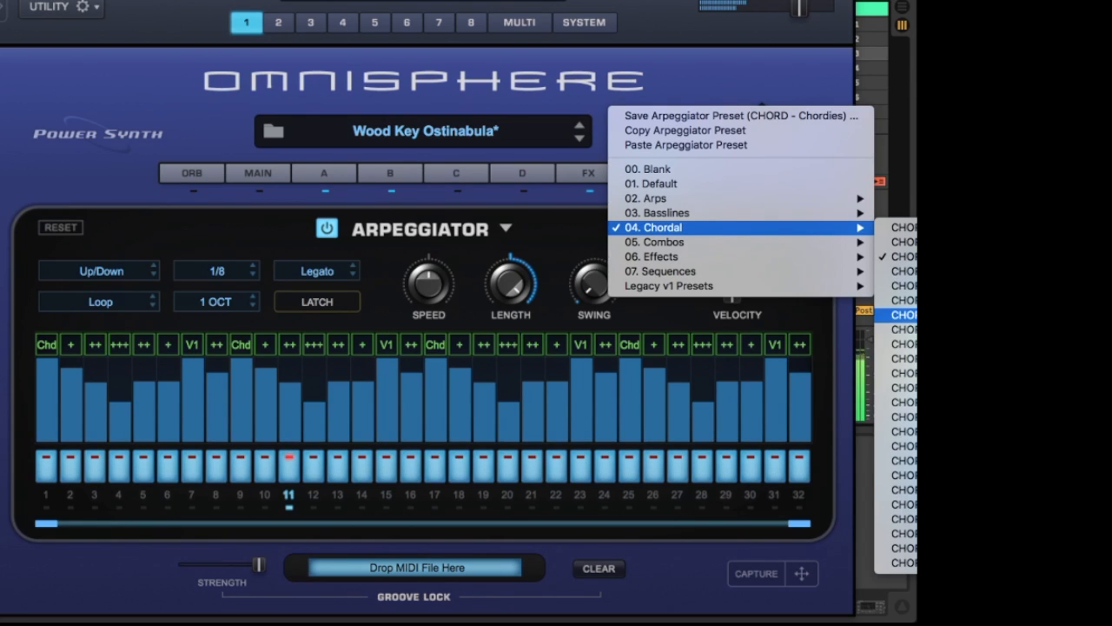
click(912, 315)
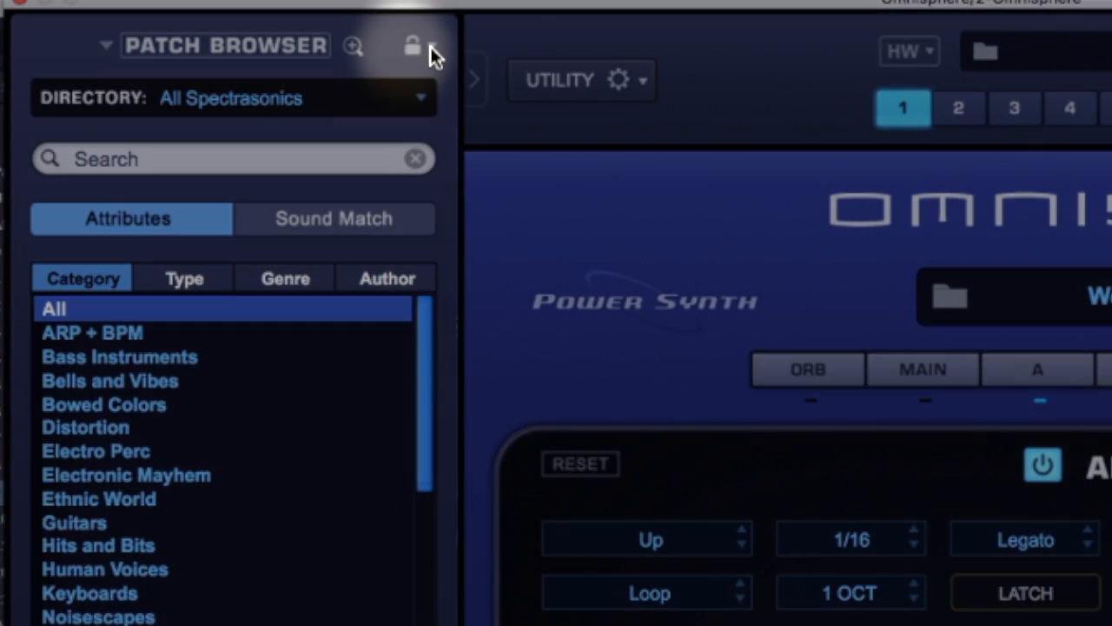
Step: Lock the Arpeggiator settings in the Patch Browser and filter the patches to the Synth Short category
click(434, 54)
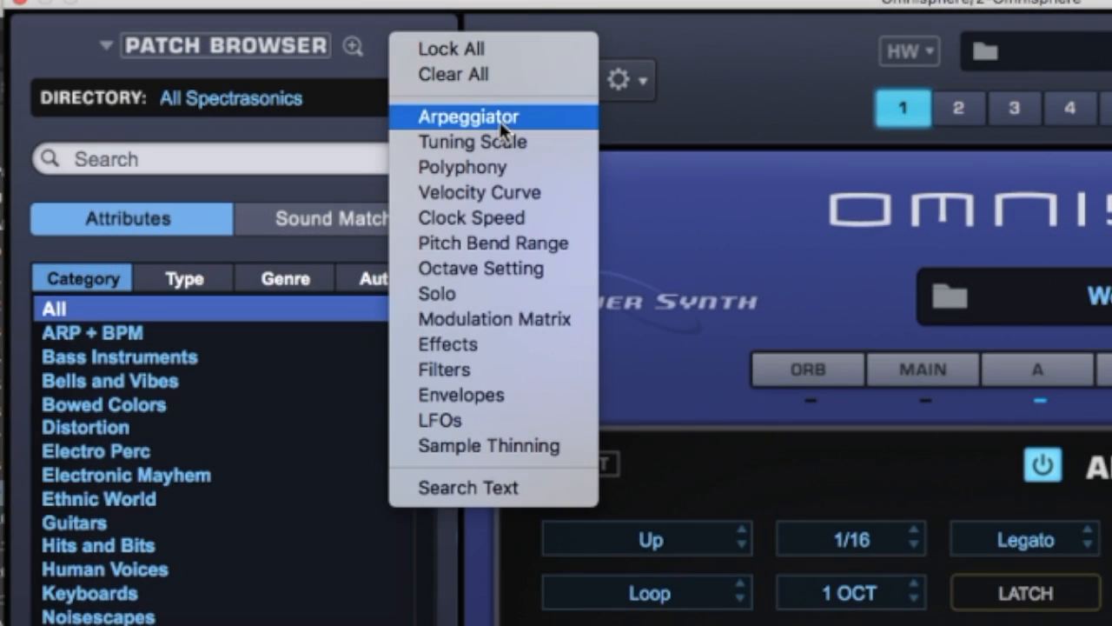
click(499, 122)
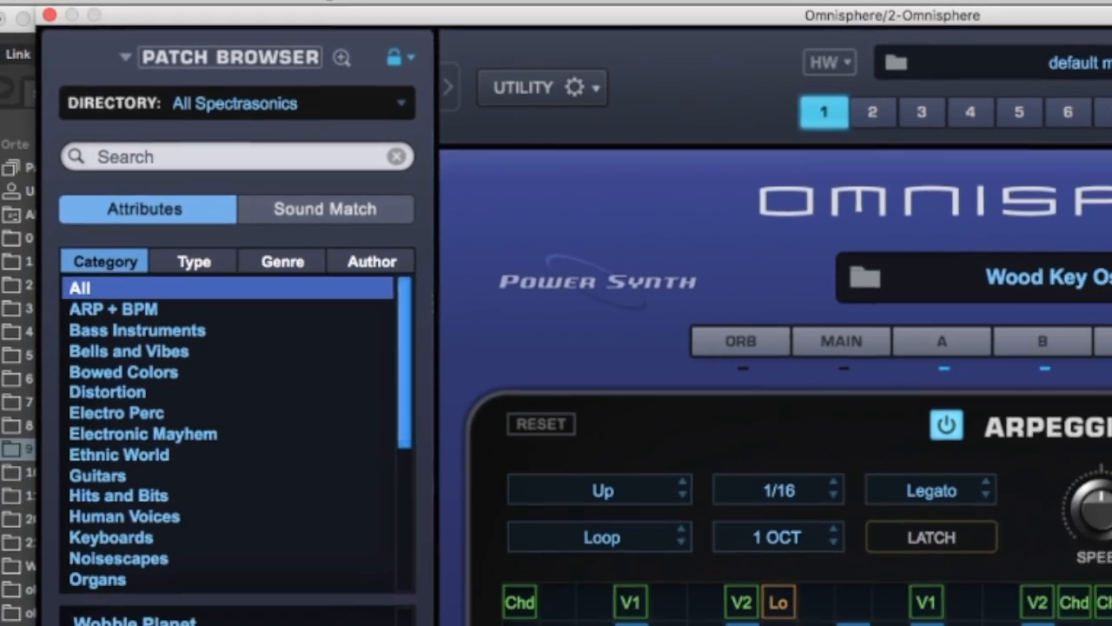
scroll(196, 517, down, 5)
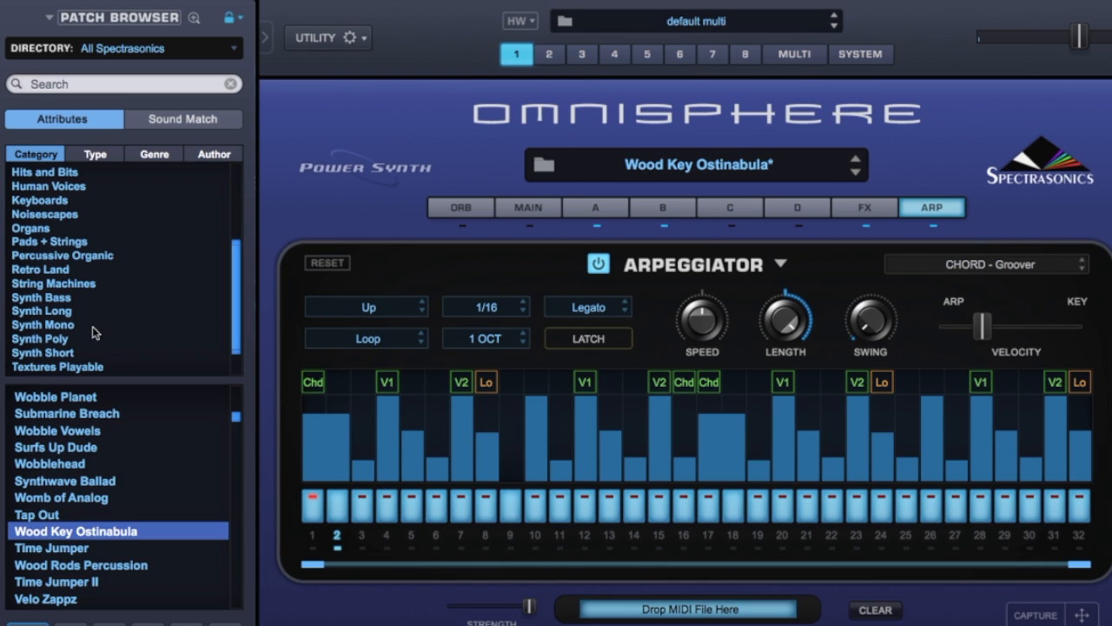
scroll(78, 351, down, 2)
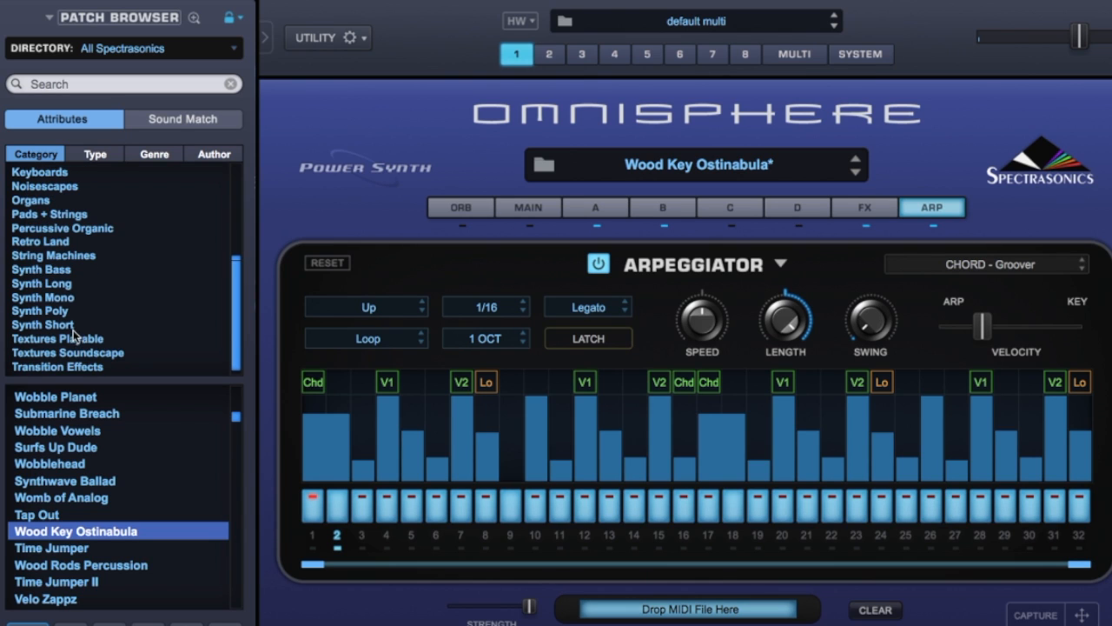
click(73, 325)
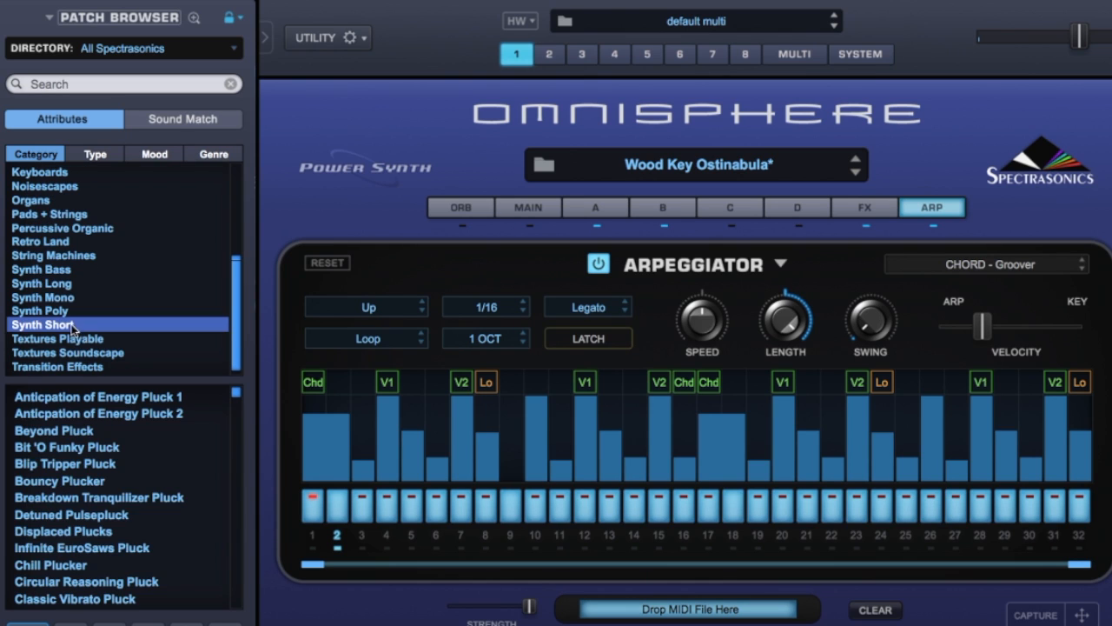
Step: Audition Breakdown Tranquilizer Pluck, Blip Tripper Pluck and Displaced Plucks with the locked arpeggiator pattern, and load the Chill Plucker patch
click(93, 514)
click(89, 498)
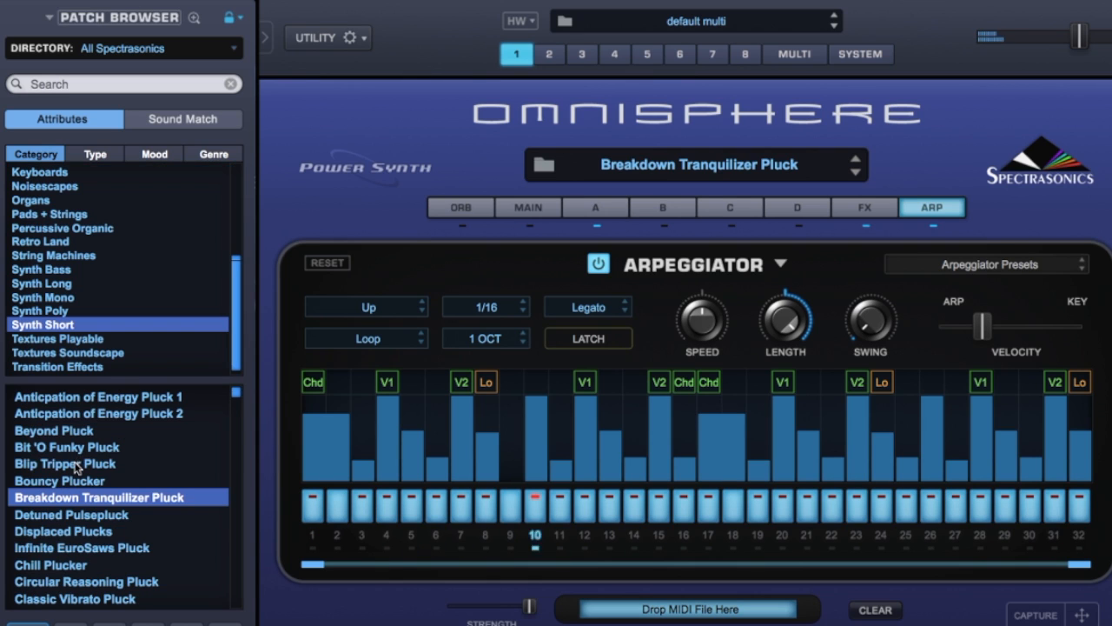
click(77, 465)
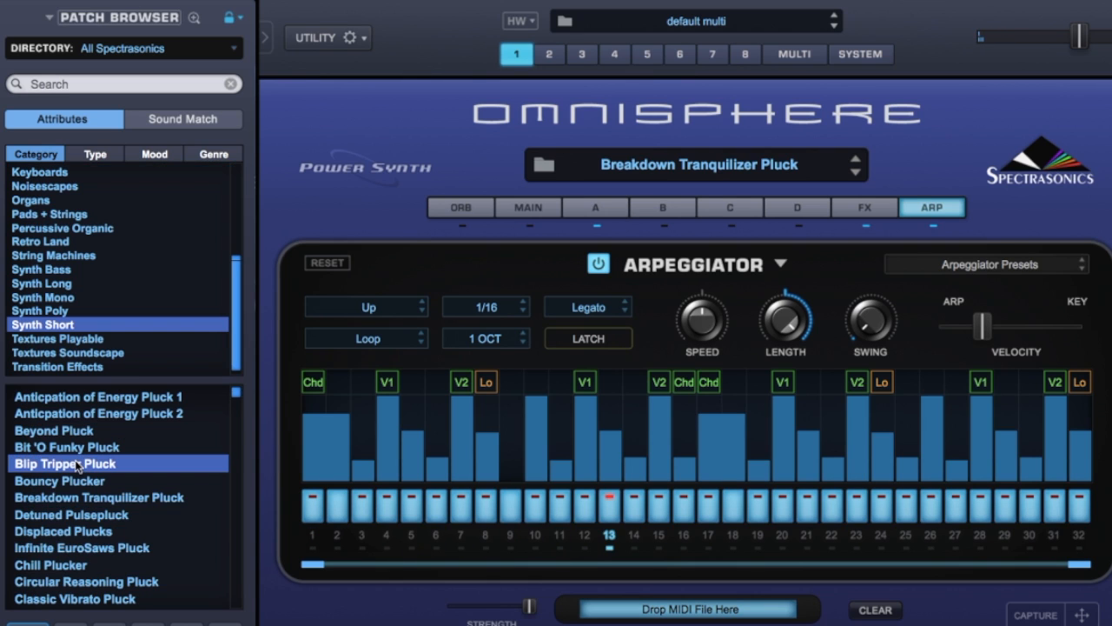
click(66, 531)
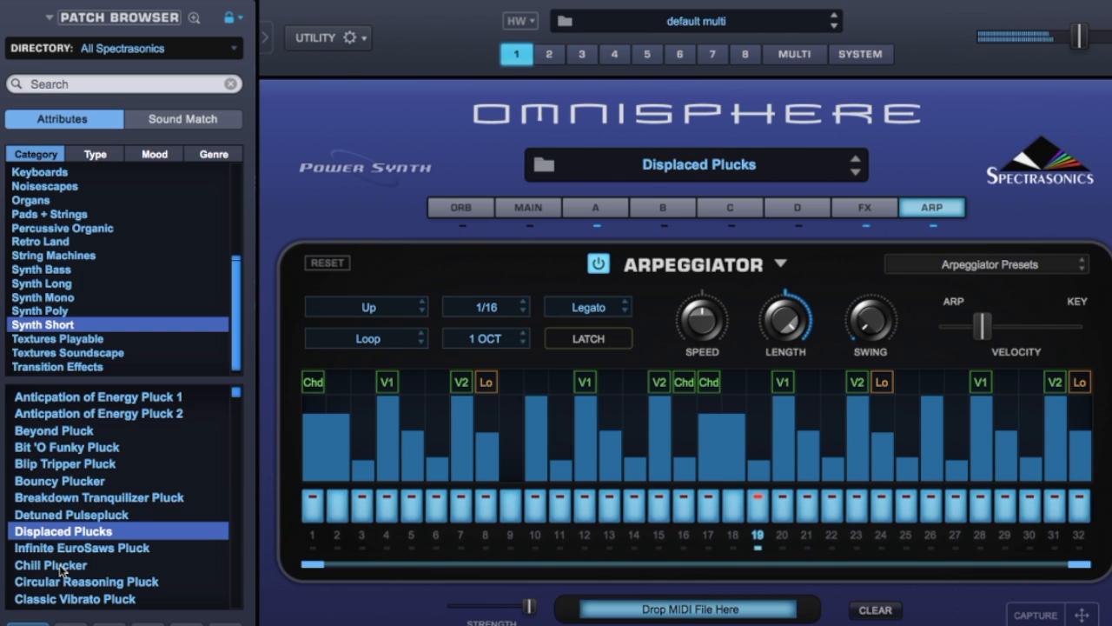
click(61, 566)
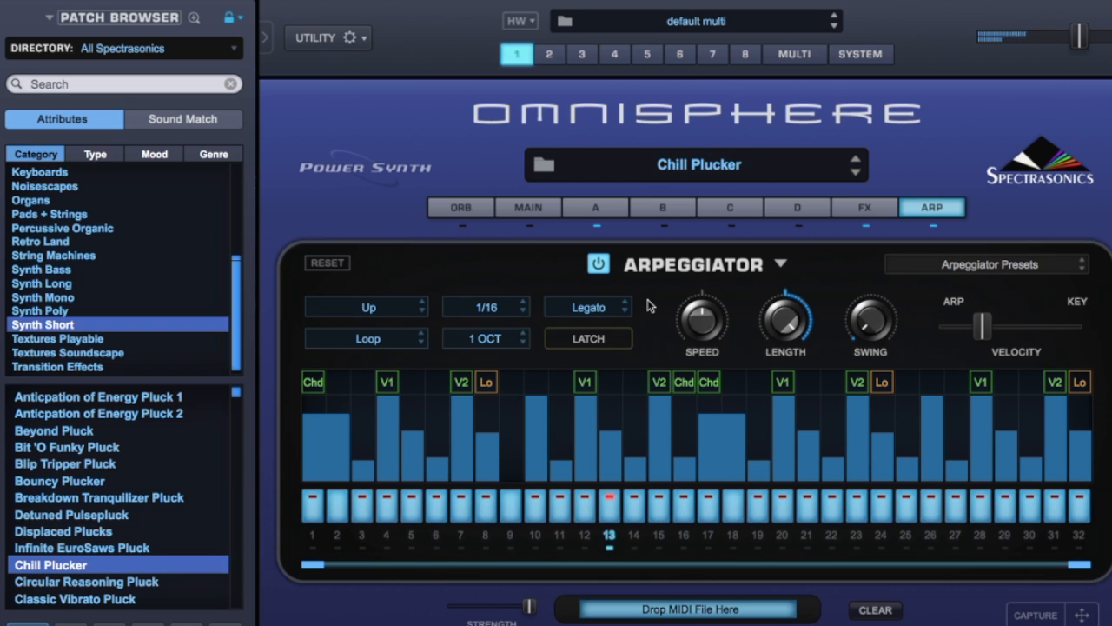